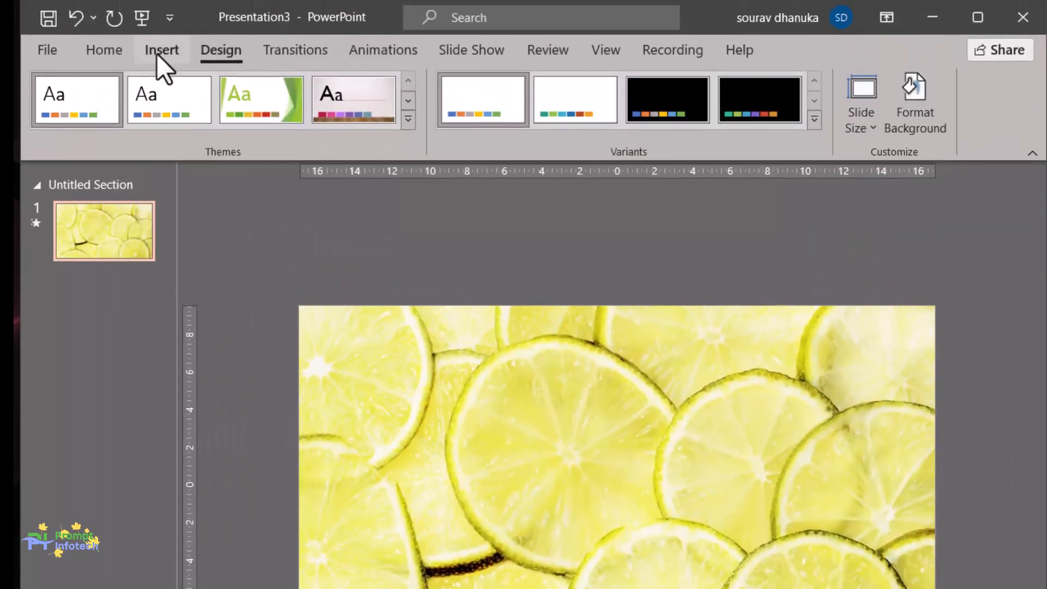
- Insert the picture "Blue water splashing alone -7" from the images folder on this device onto the slide
left_click(157, 54)
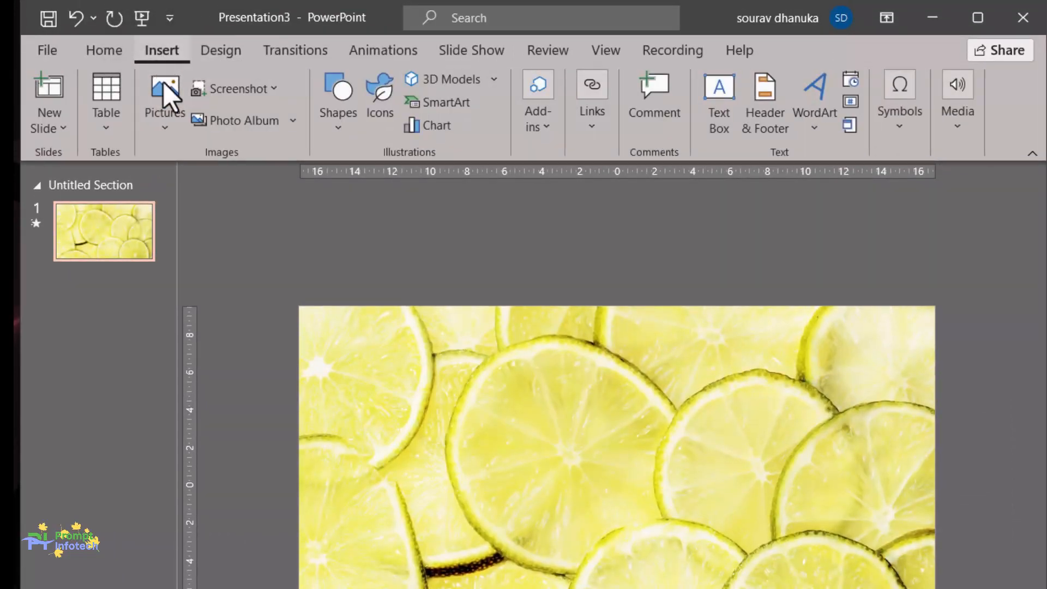
left_click(175, 124)
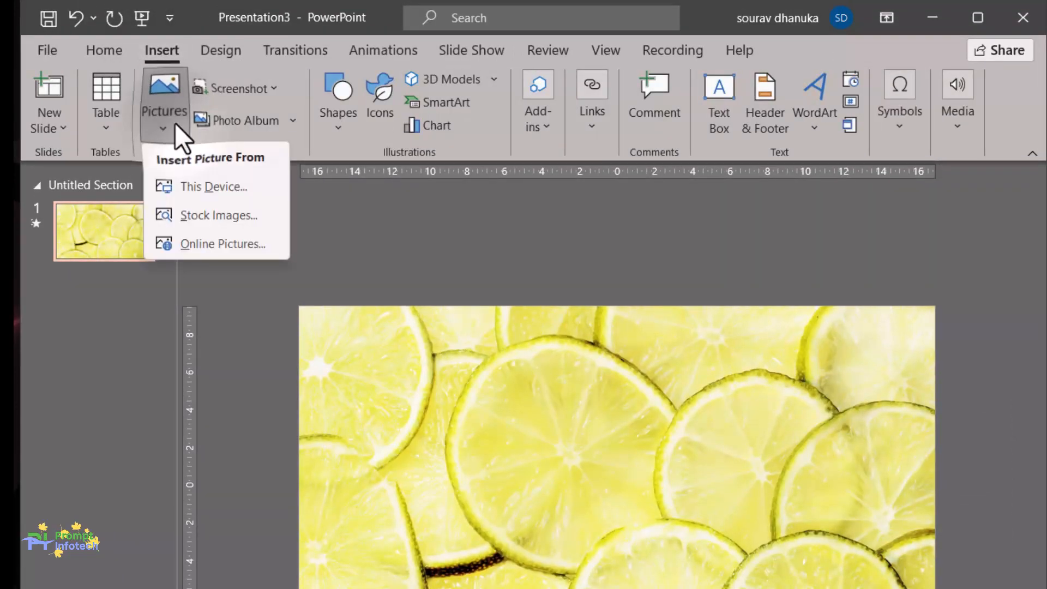
left_click(204, 188)
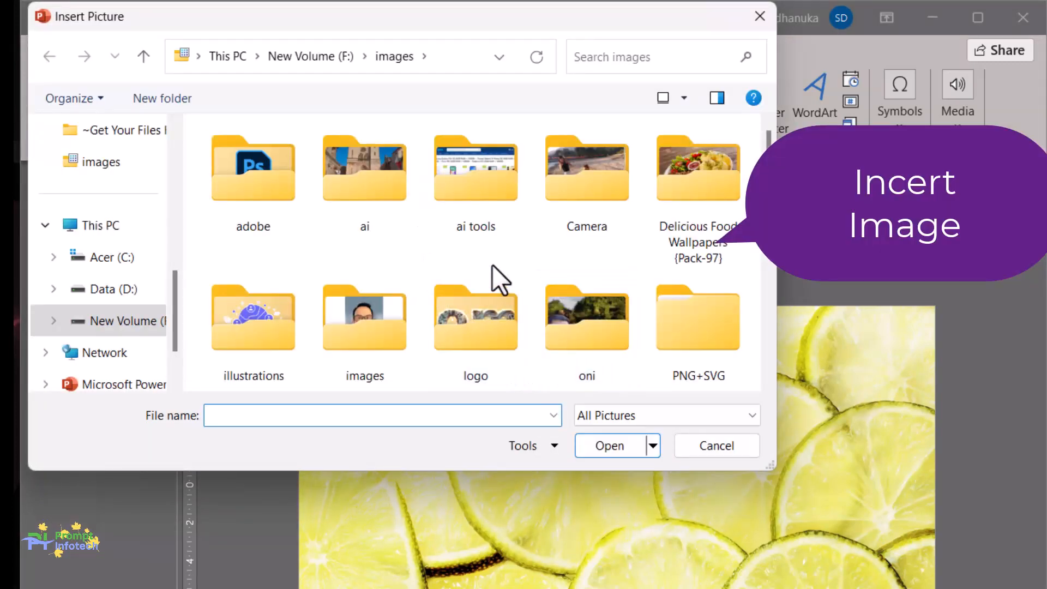
scroll(507, 273, "down", 6)
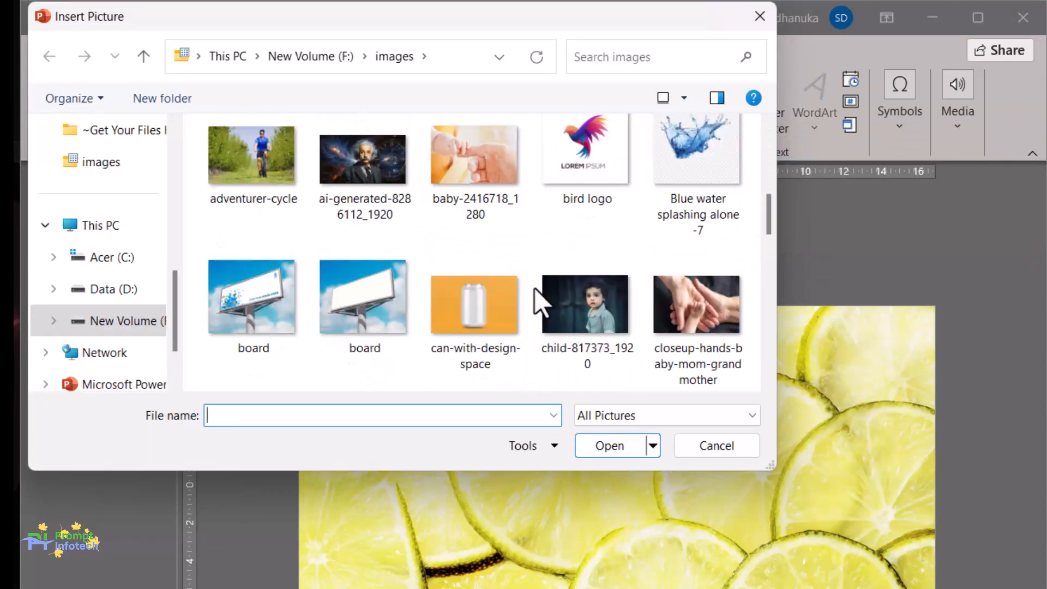
scroll(535, 288, "down", 3)
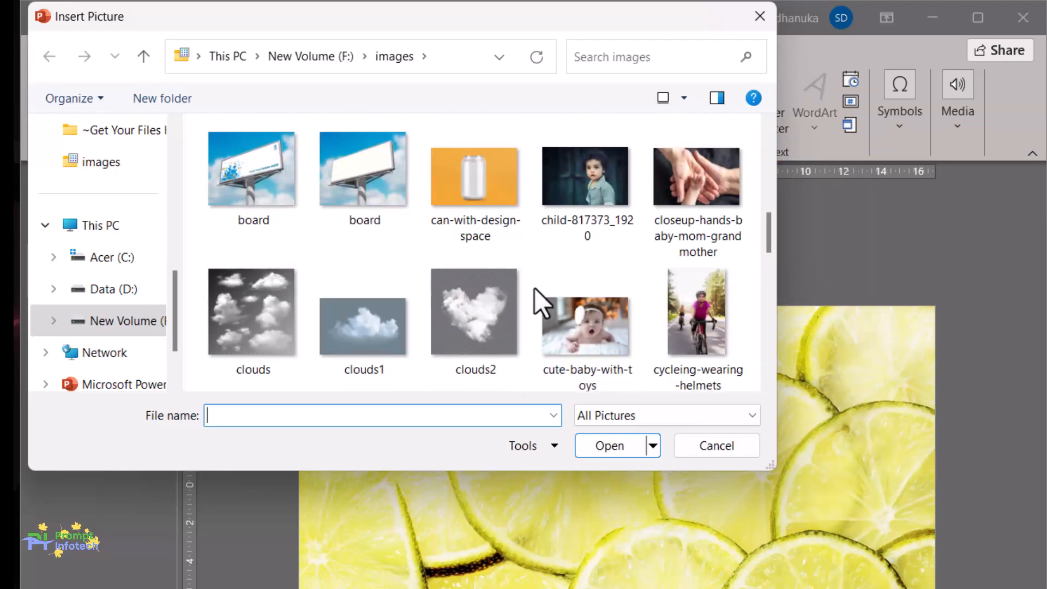
scroll(534, 288, "up", 4)
left_click(703, 168)
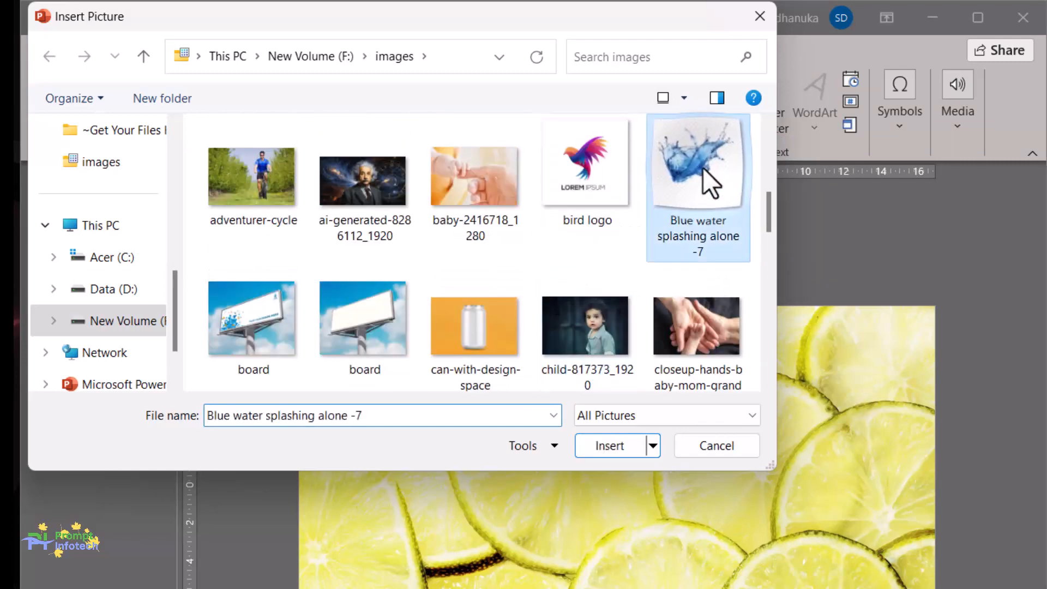
left_click(610, 445)
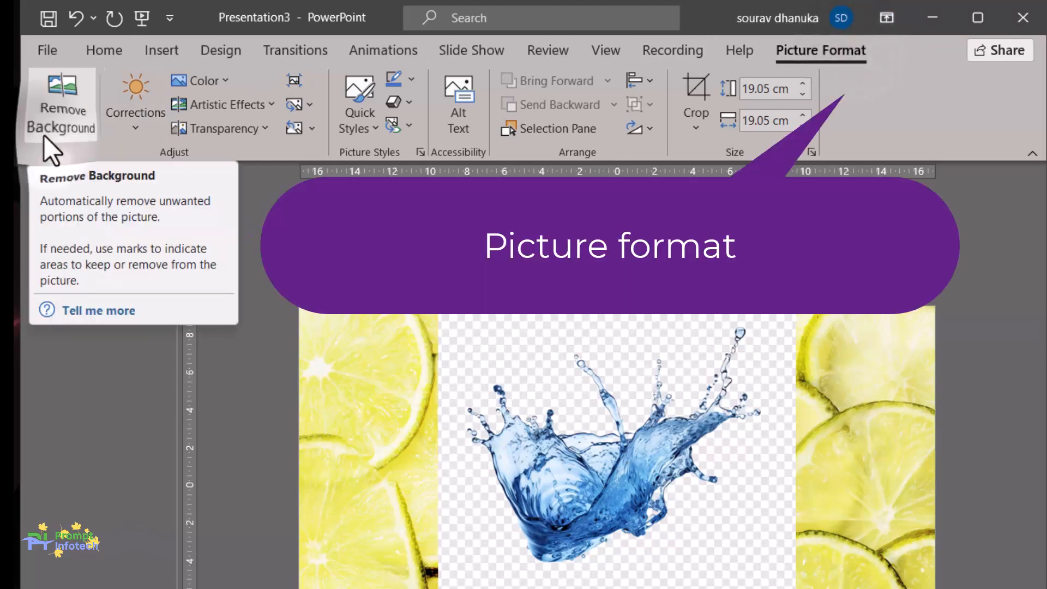
- Remove the background of the inserted water splash and move the picture down so the splash straddles the slide's lower edge
left_click(44, 136)
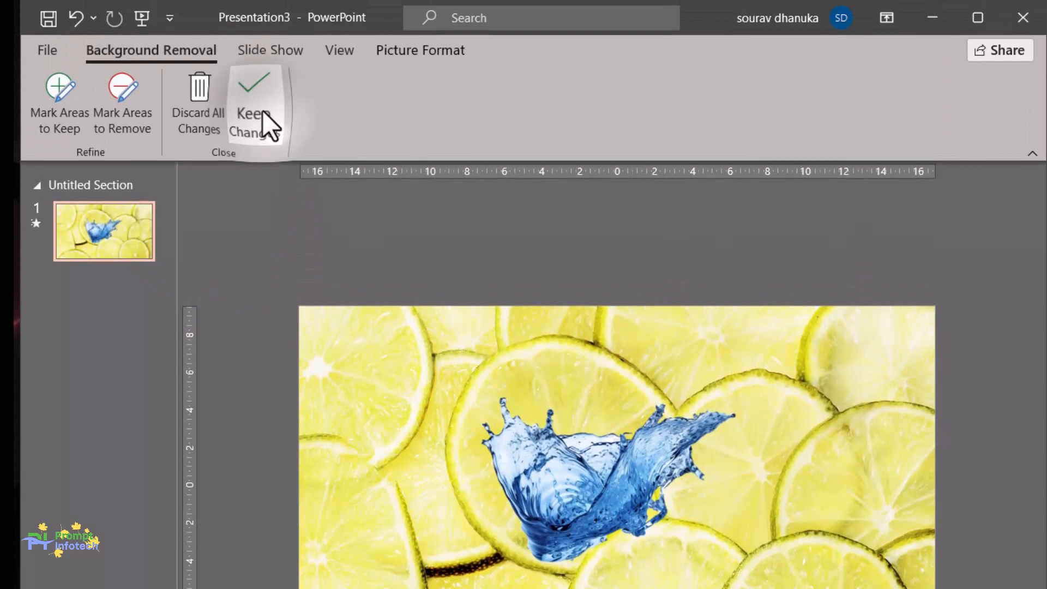
left_click(262, 112)
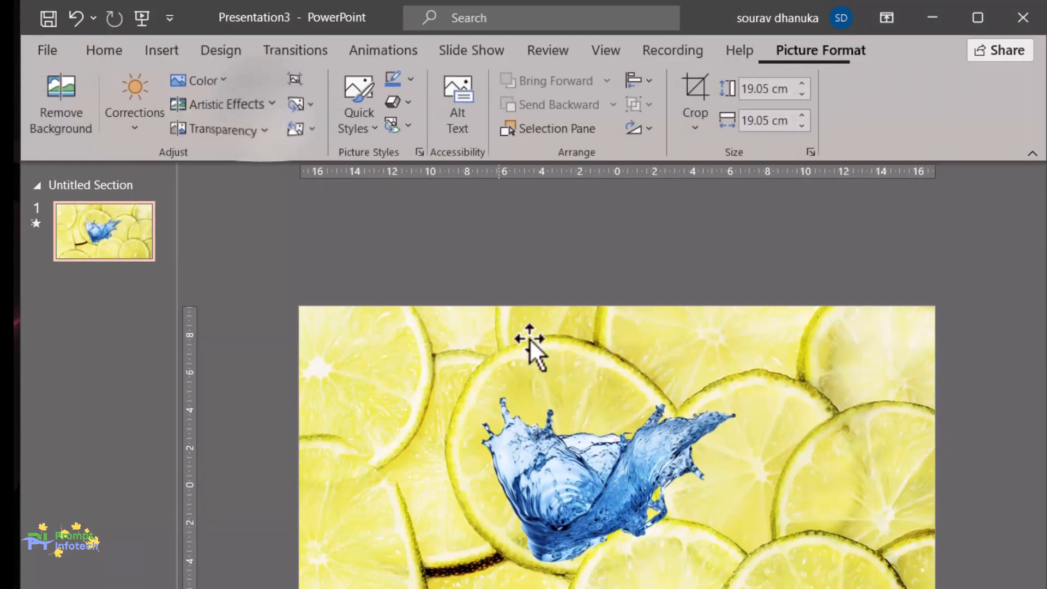
left_click(589, 514)
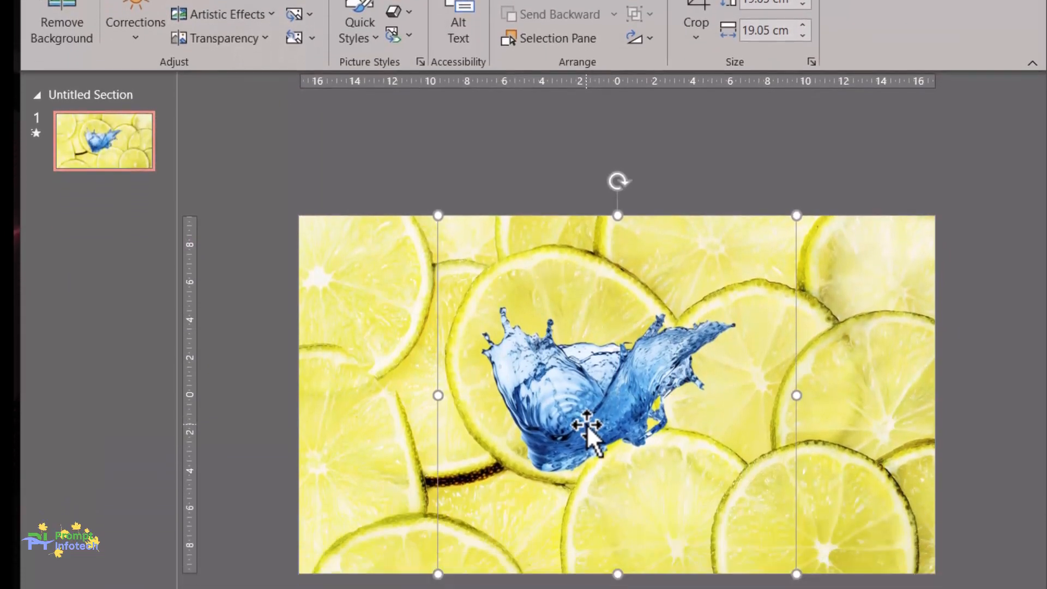
left_click_drag(587, 404, 602, 579)
scroll(273, 353, "down", 2)
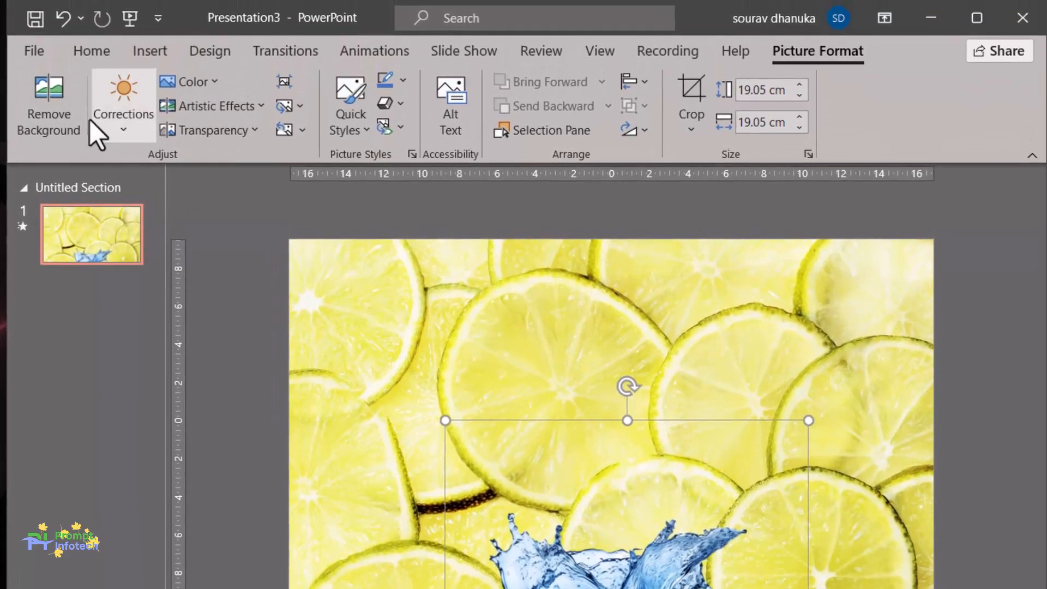
- Insert the picture 7058981_839 from the images folder on this device onto the slide
left_click(156, 52)
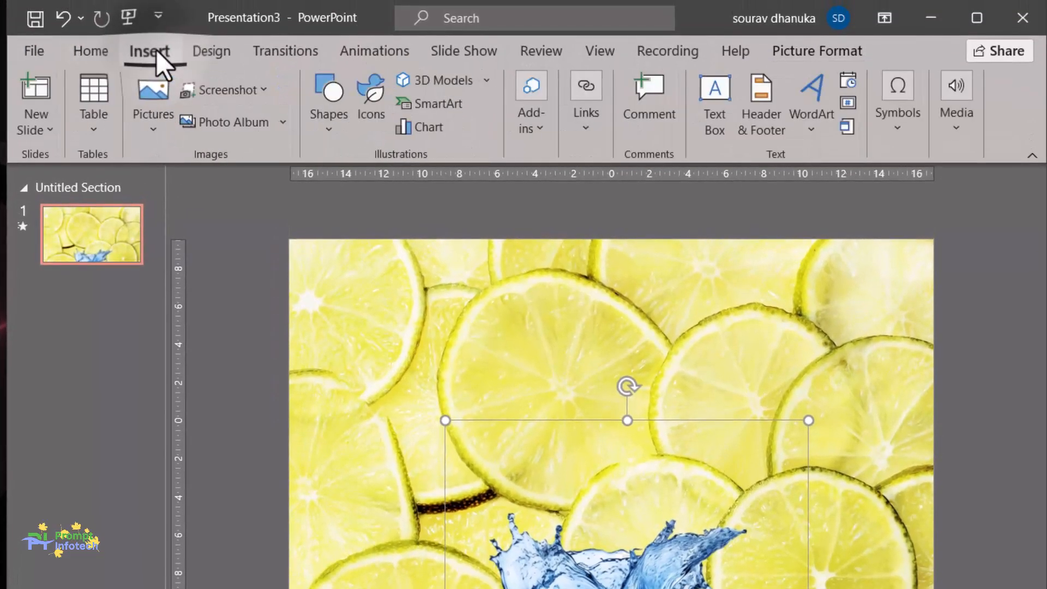
left_click(149, 123)
left_click(192, 188)
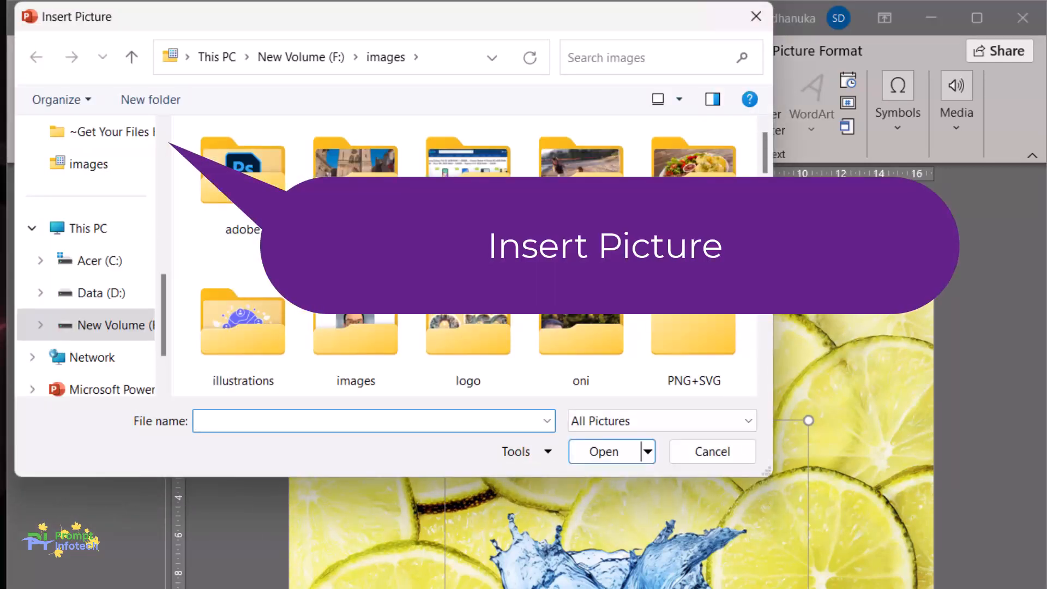
scroll(415, 258, "down", 5)
left_click(499, 159)
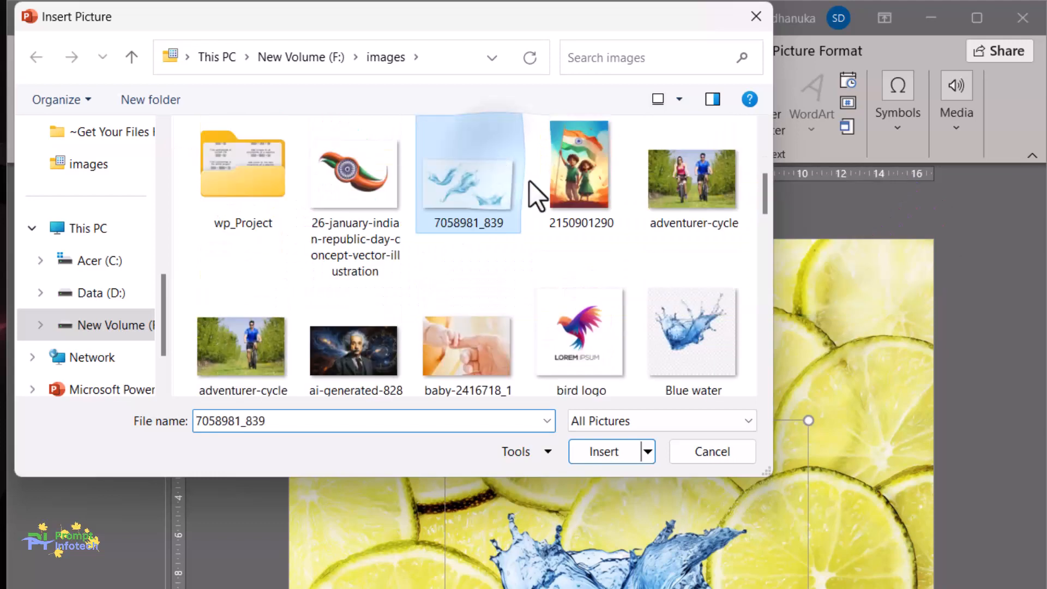
left_click(587, 450)
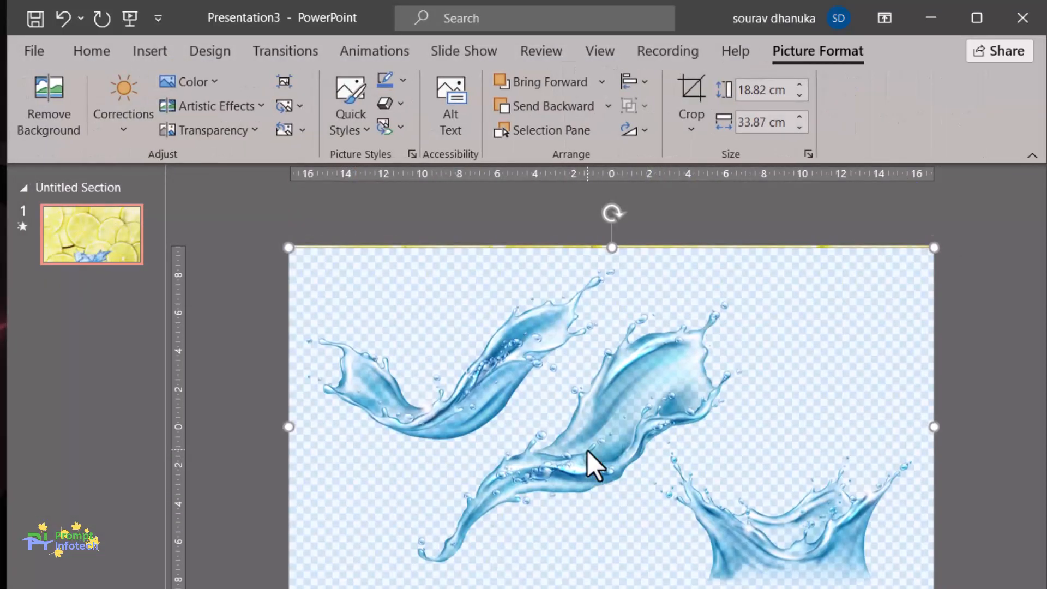
- Start Remove Background on the three-splash picture and mark its upper-left and lower-right splashes as areas to keep
left_click(48, 103)
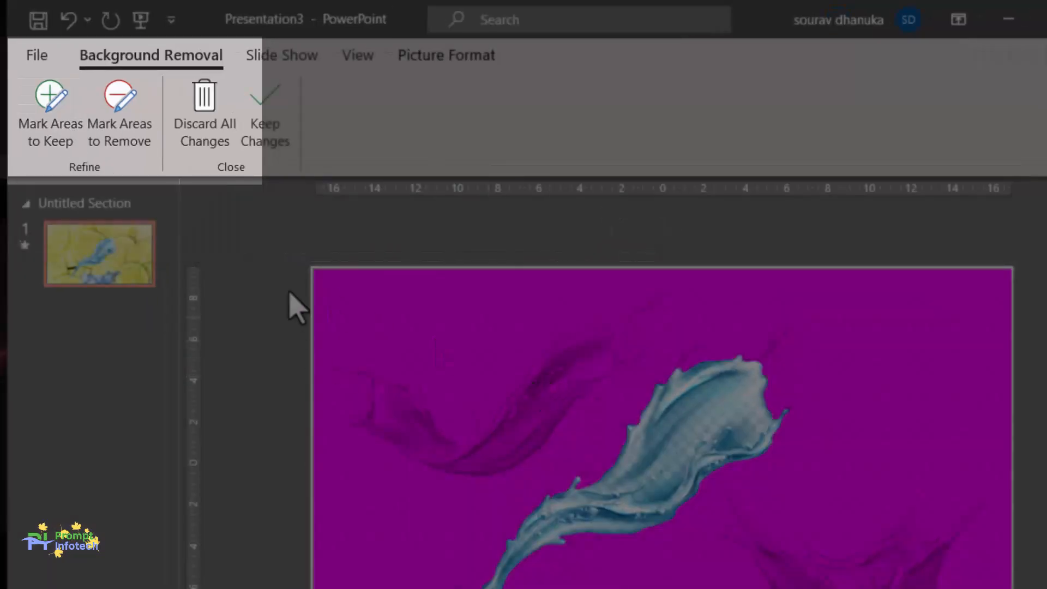
left_click(73, 123)
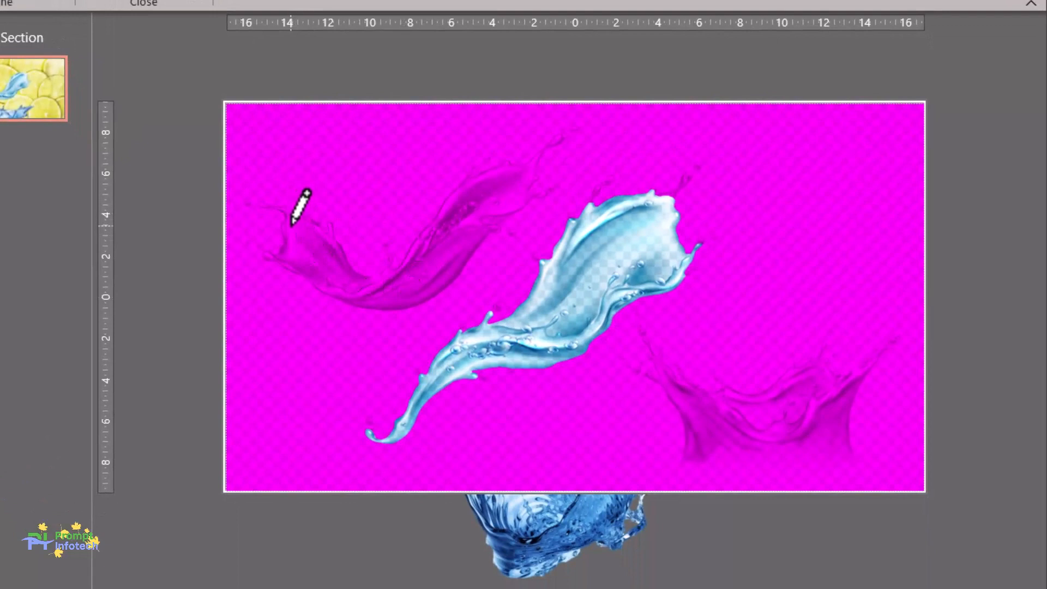
left_click_drag(292, 223, 291, 237)
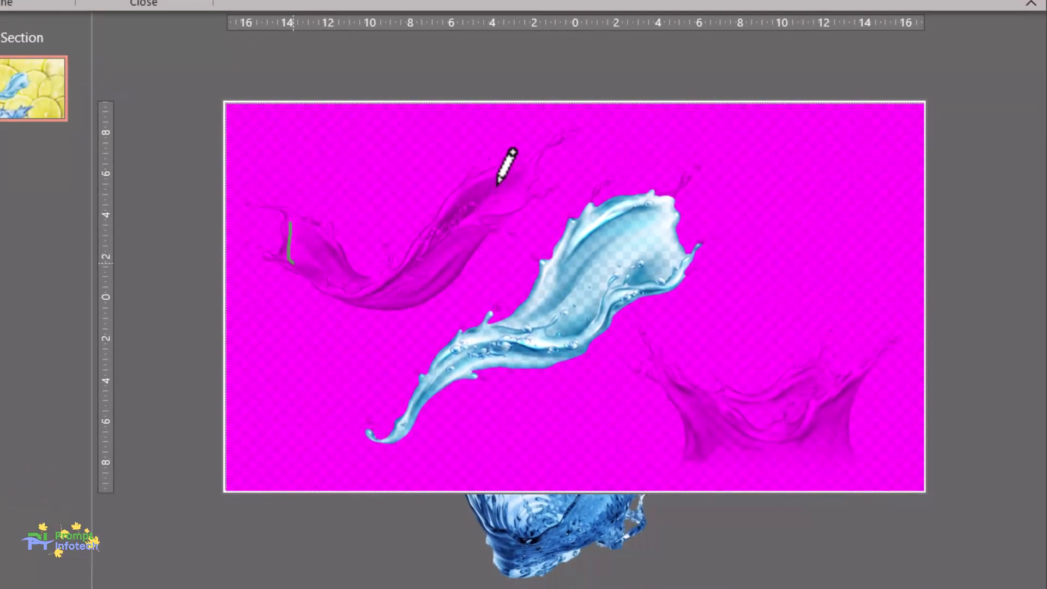
left_click(464, 250)
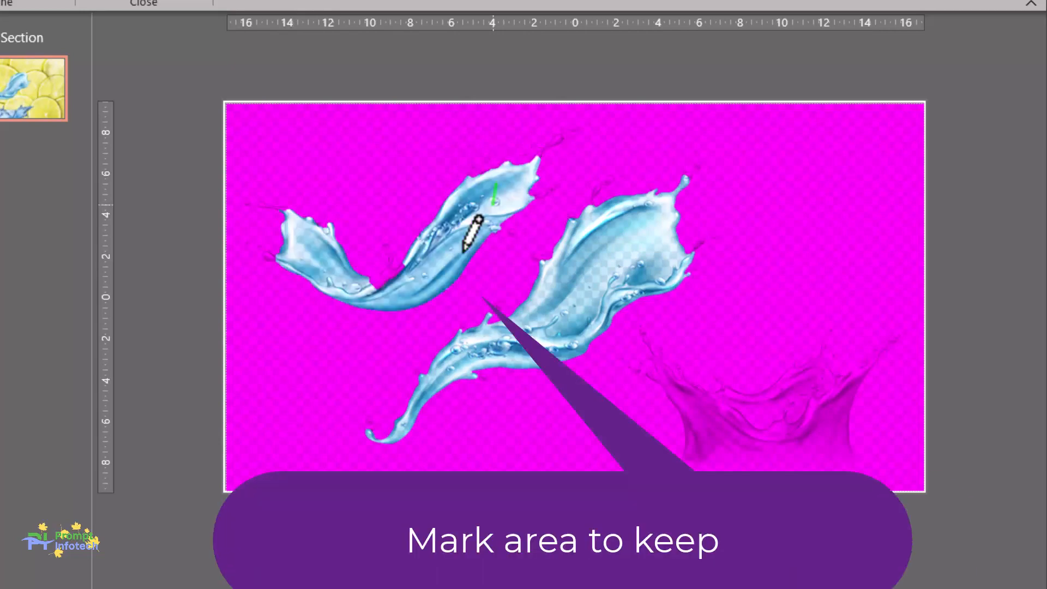
left_click_drag(684, 392, 840, 402)
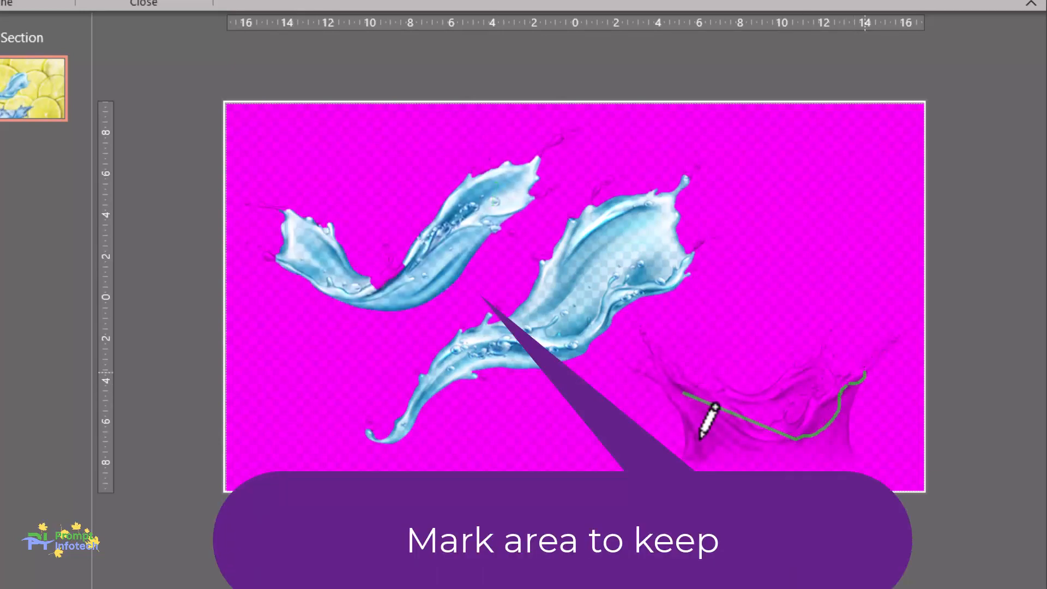
- Mark the missing splash tips and droplets as areas to keep, and keep the background removal changes
scroll(575, 296, "up", 2)
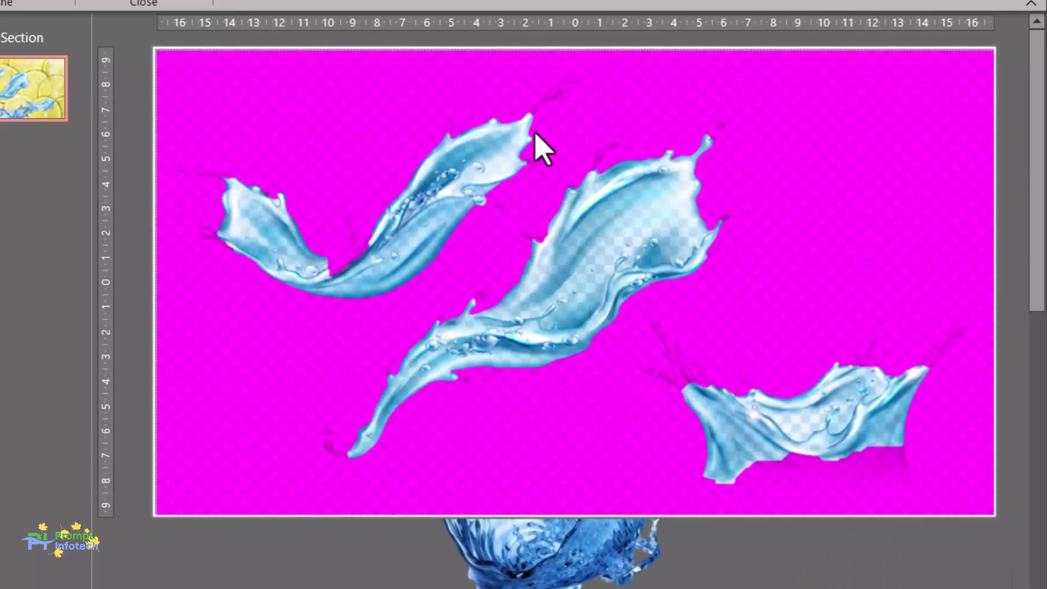
scroll(540, 147, "up", 1)
left_click_drag(565, 93, 548, 100)
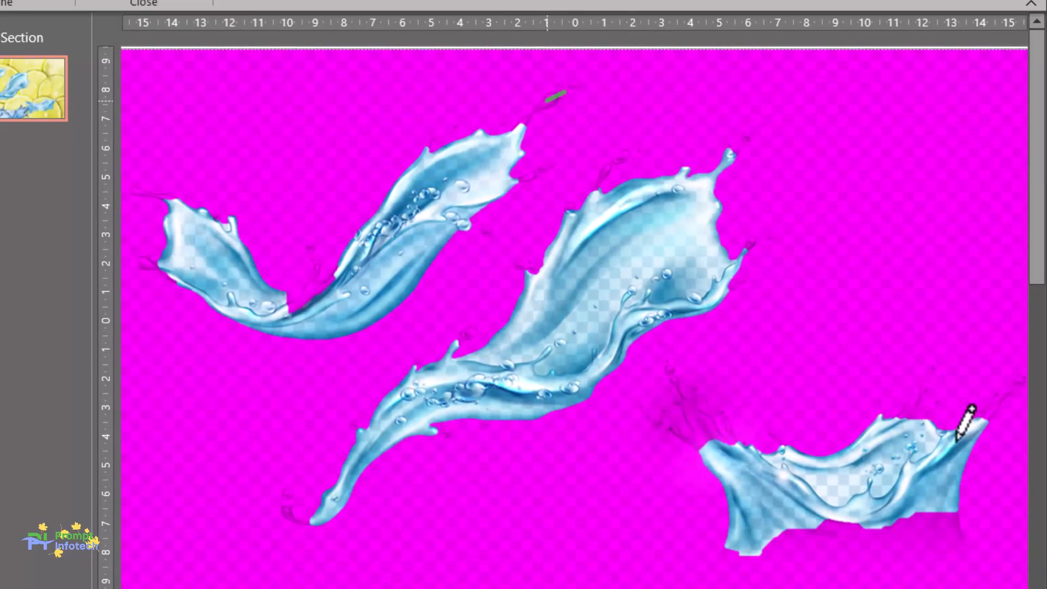
left_click_drag(986, 417, 1007, 400)
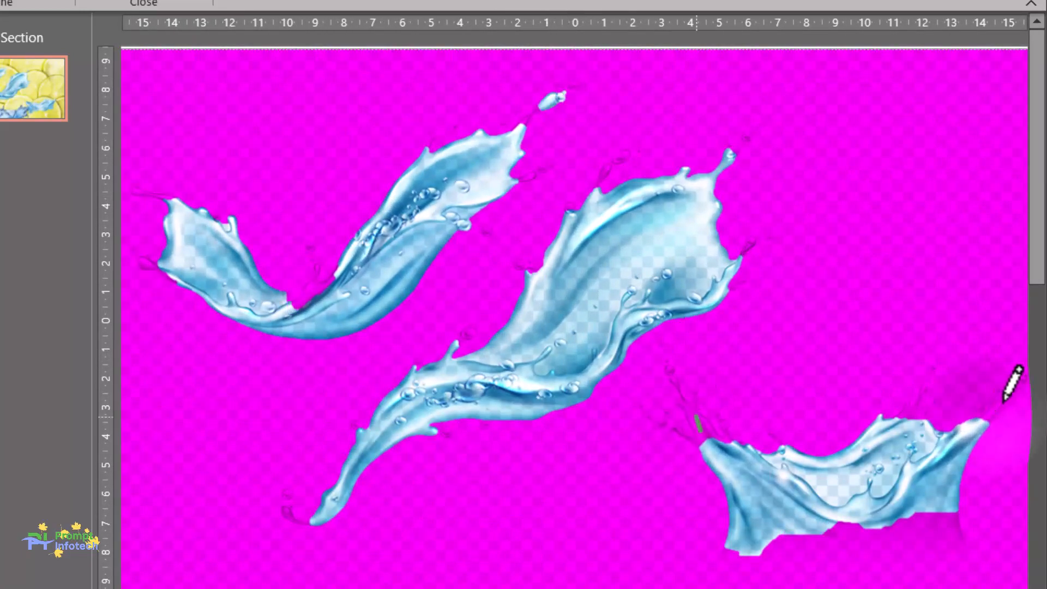
left_click(140, 191)
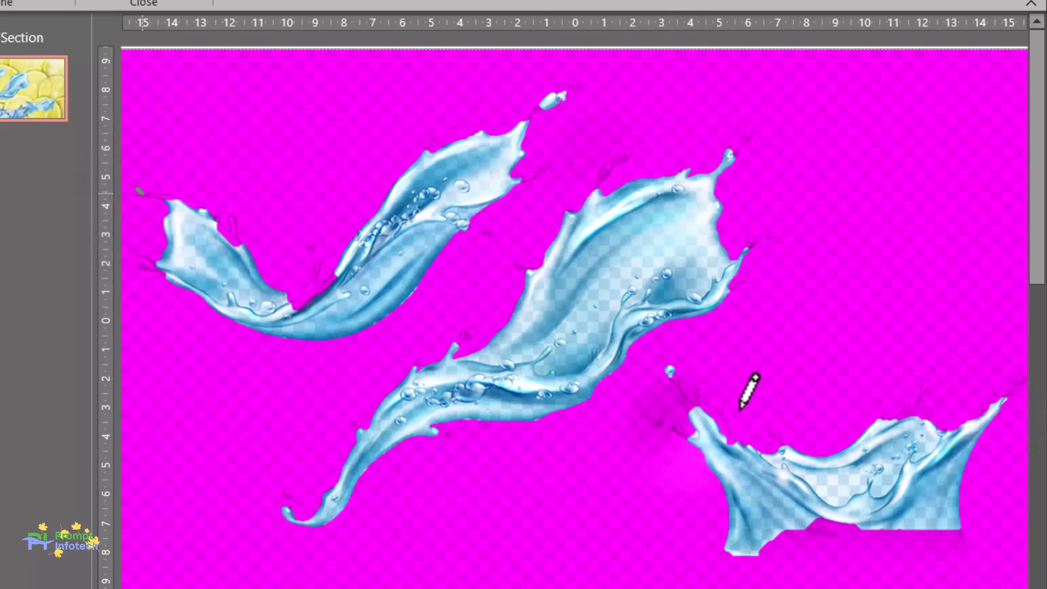
left_click_drag(703, 435, 689, 409)
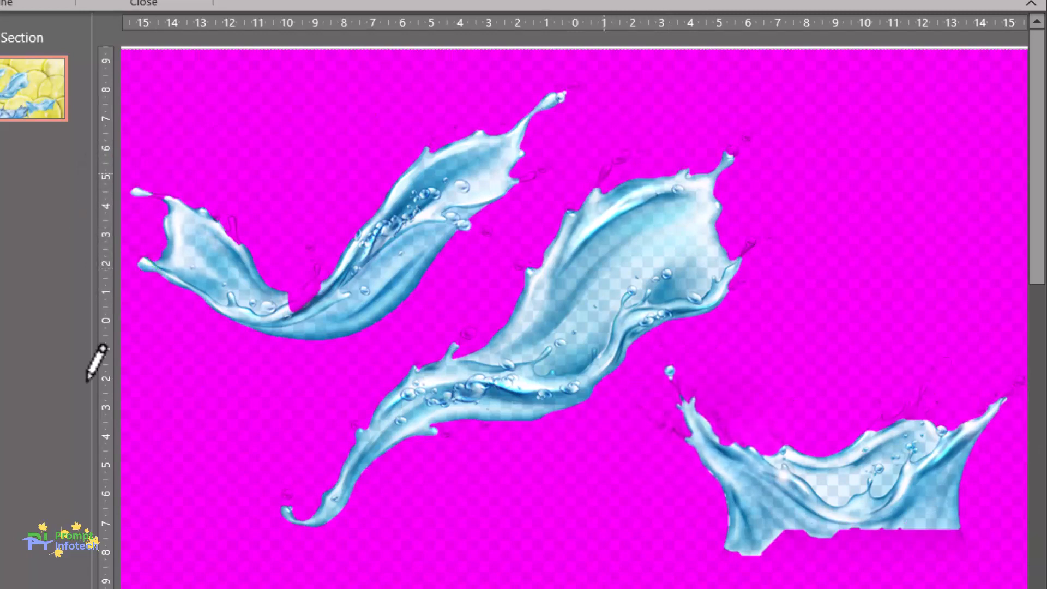
left_click(693, 401)
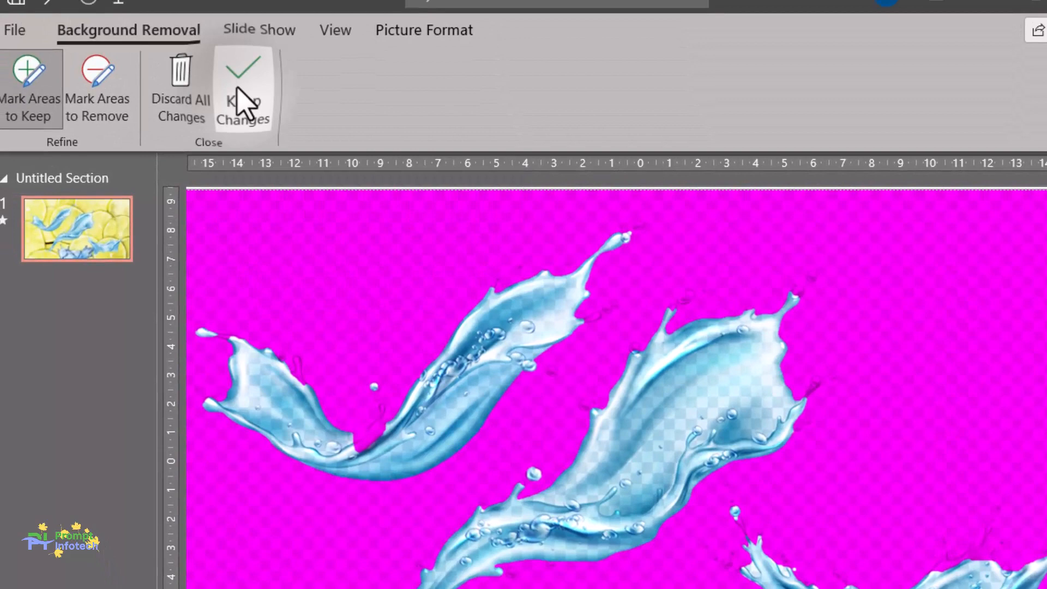
left_click(237, 88)
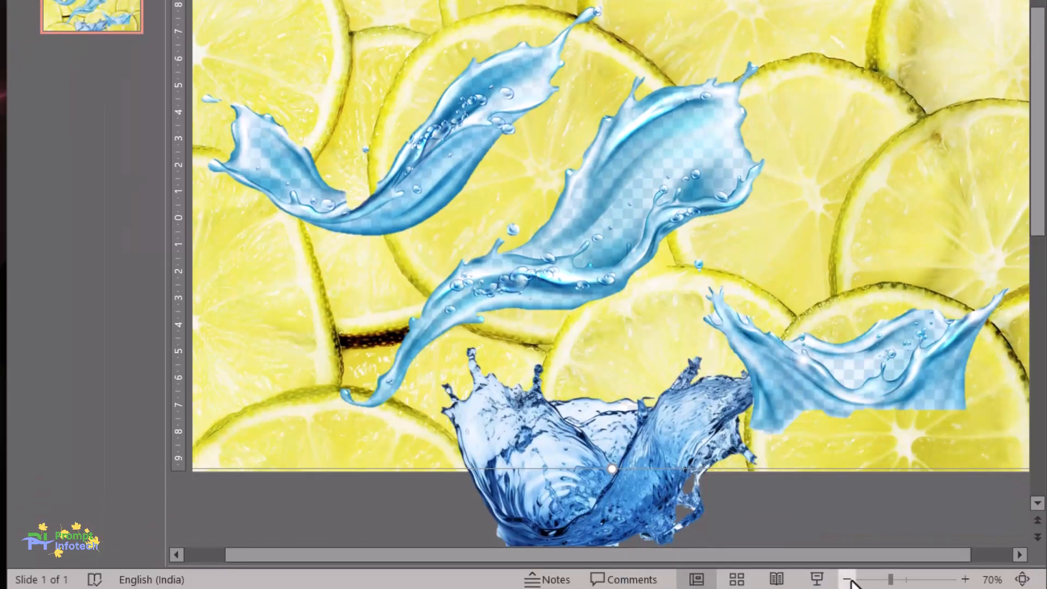
- Move the three-splash picture down so its splashes overlap and extend below the slide's lower edge
left_click(849, 580)
left_click(848, 579)
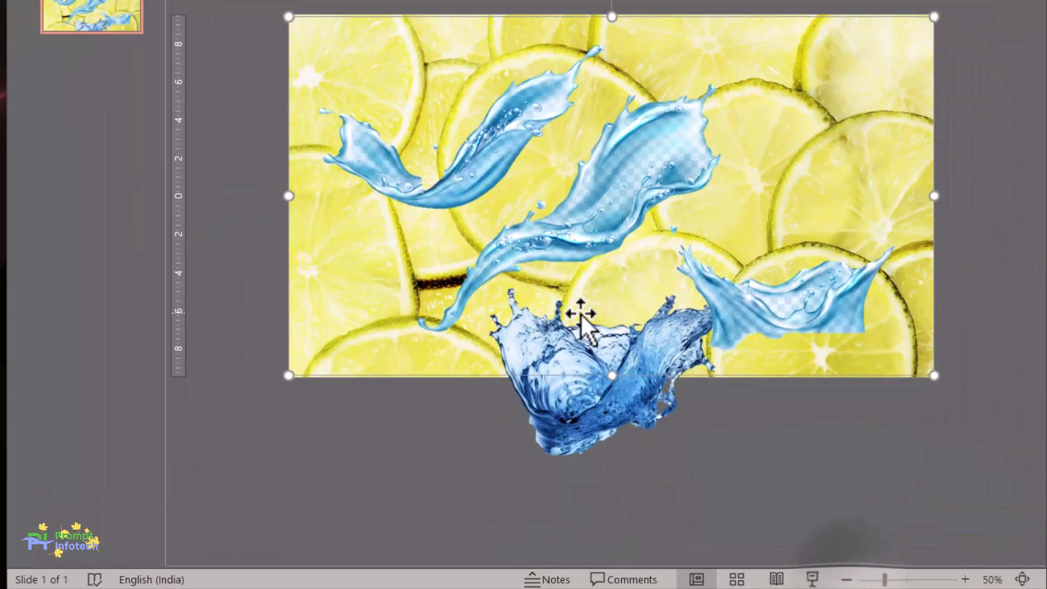
left_click_drag(647, 150, 625, 400)
scroll(625, 400, "down", 1)
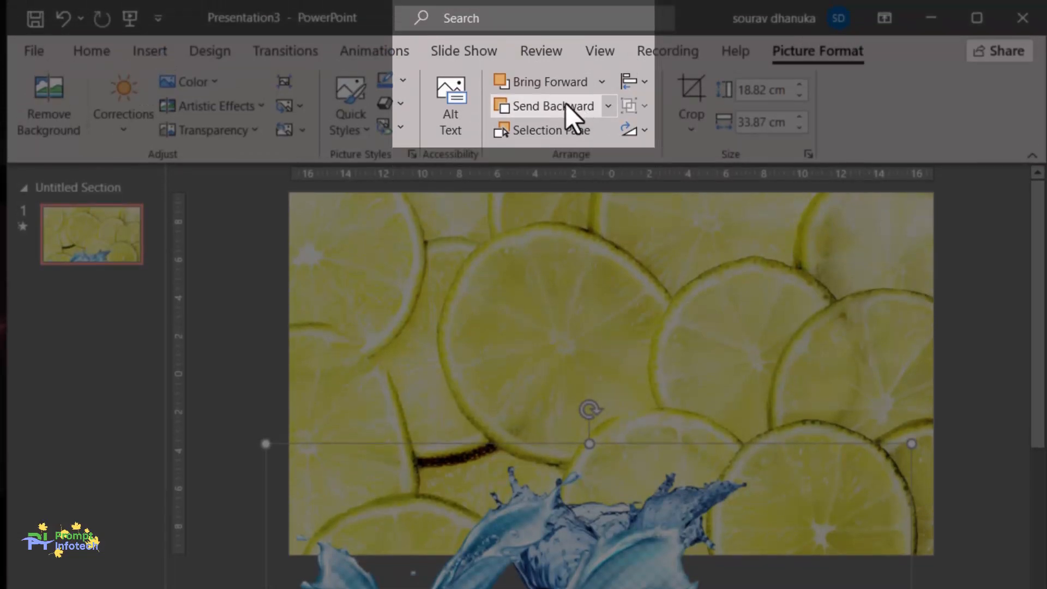
- Send the three-splash picture backward behind the dark blue splash, and shift the dark blue splash to the right
left_click(565, 104)
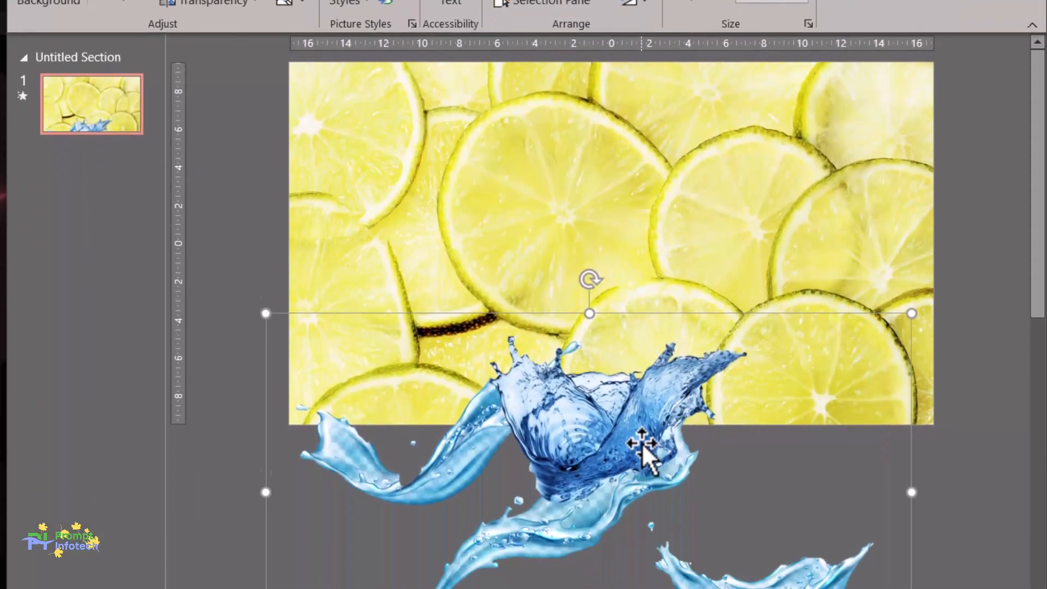
left_click_drag(643, 577, 645, 576)
left_click_drag(646, 345, 721, 391)
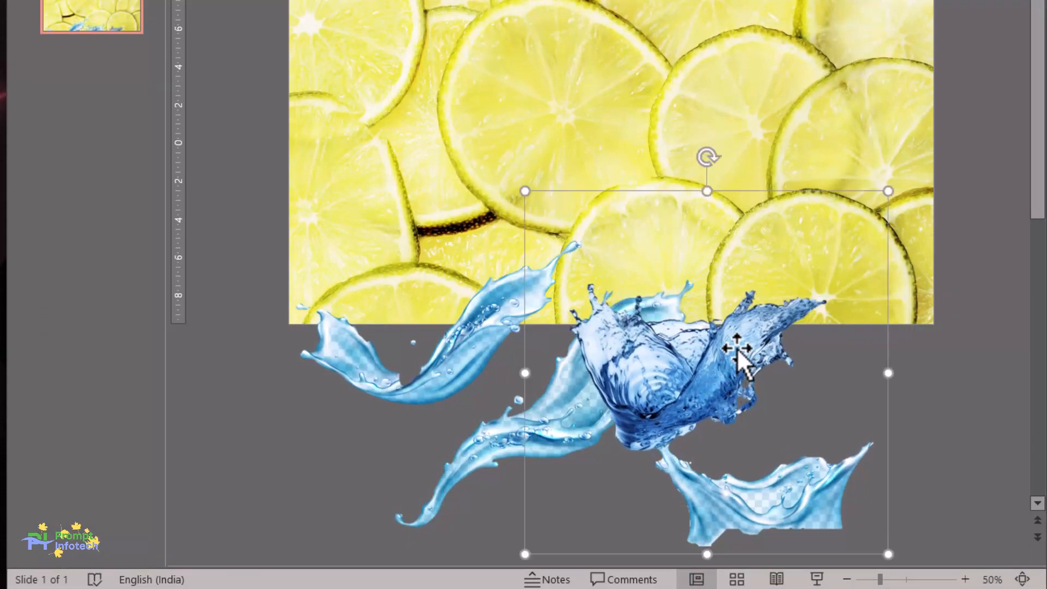
- Add an upward Lines motion path to the three-splash picture and extend its end point to around the middle of the slide
left_click(443, 352)
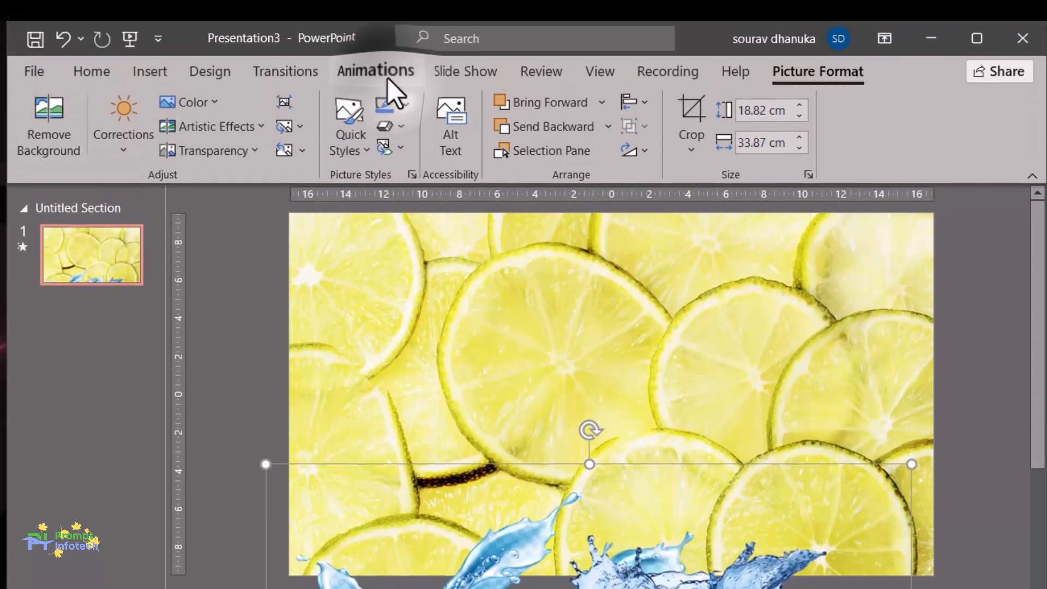
left_click(385, 77)
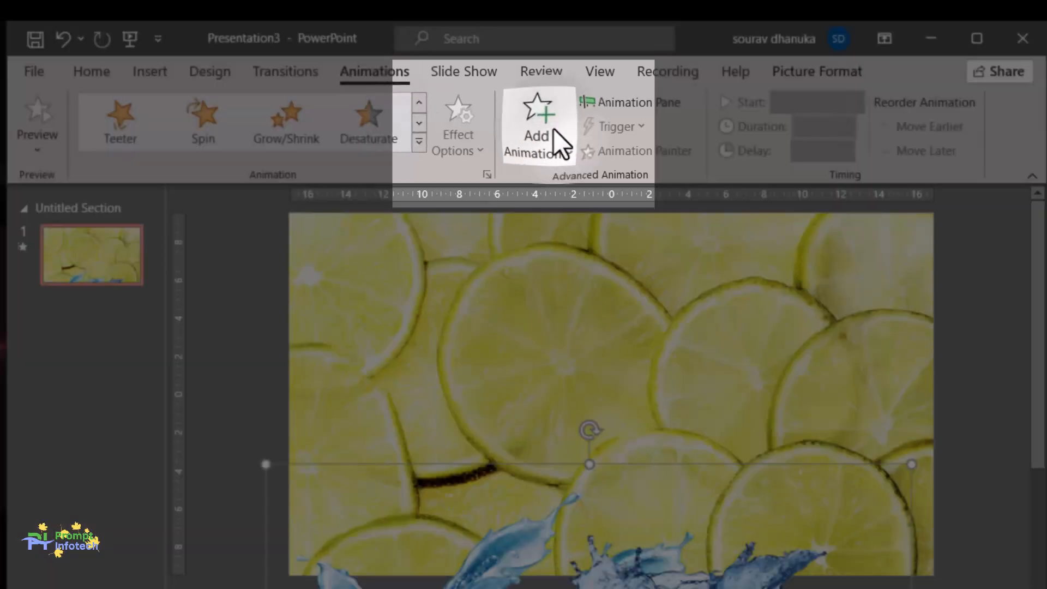
left_click(554, 130)
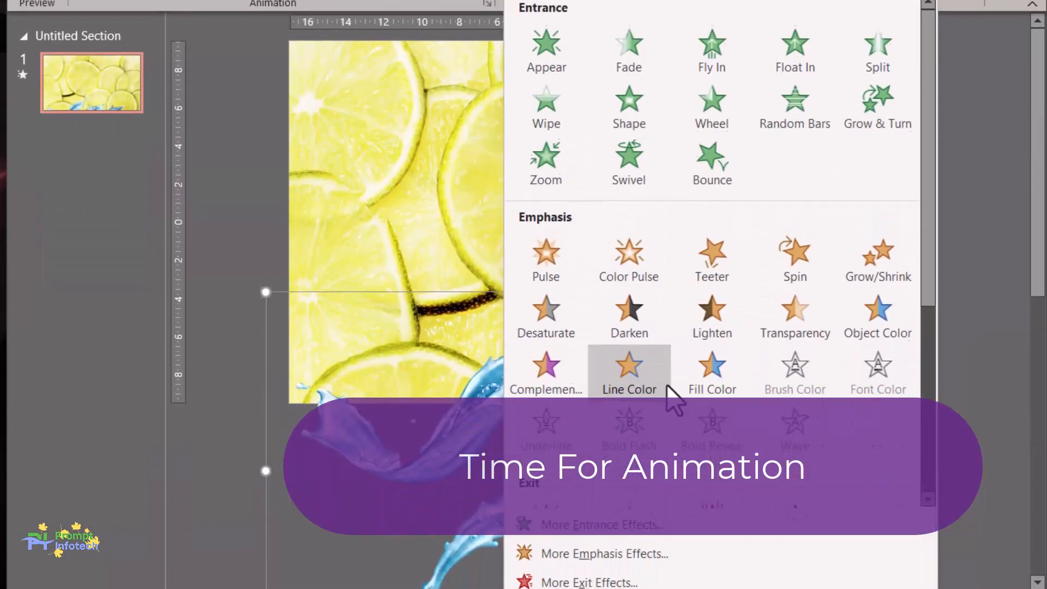
scroll(666, 557, "down", 5)
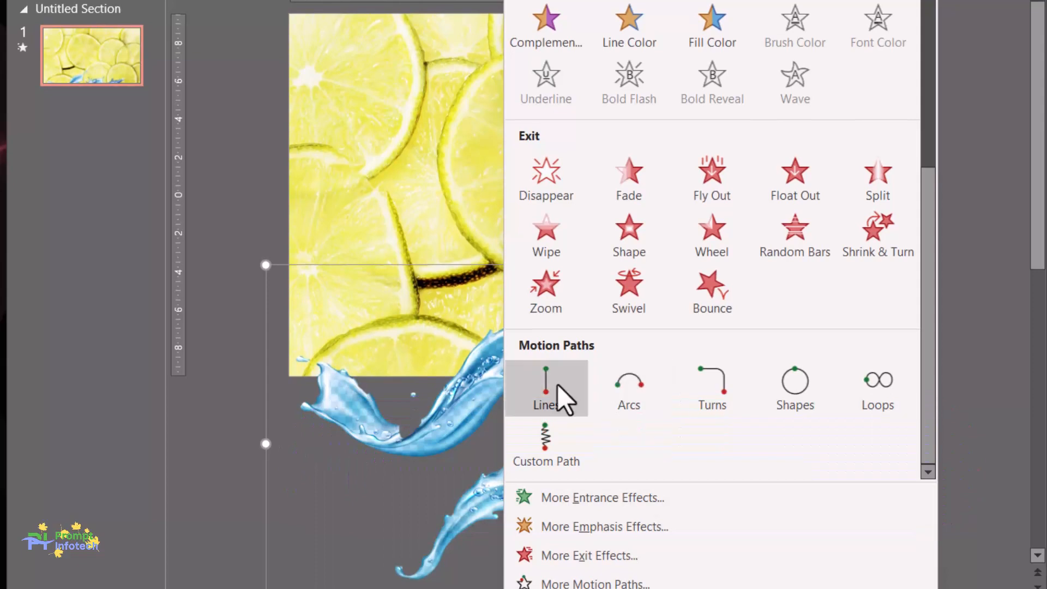
left_click(534, 392)
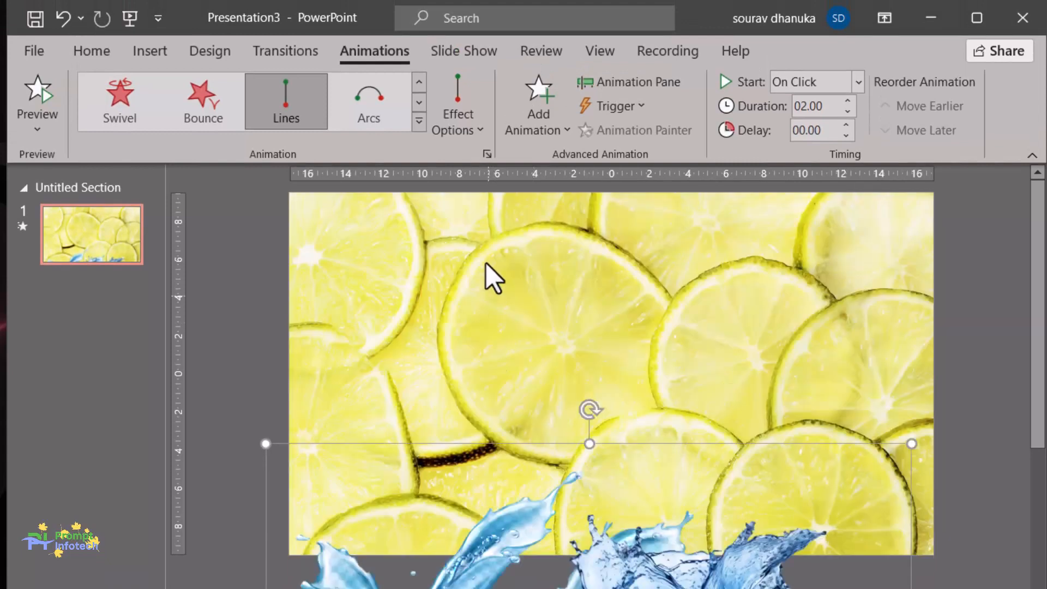
left_click(476, 124)
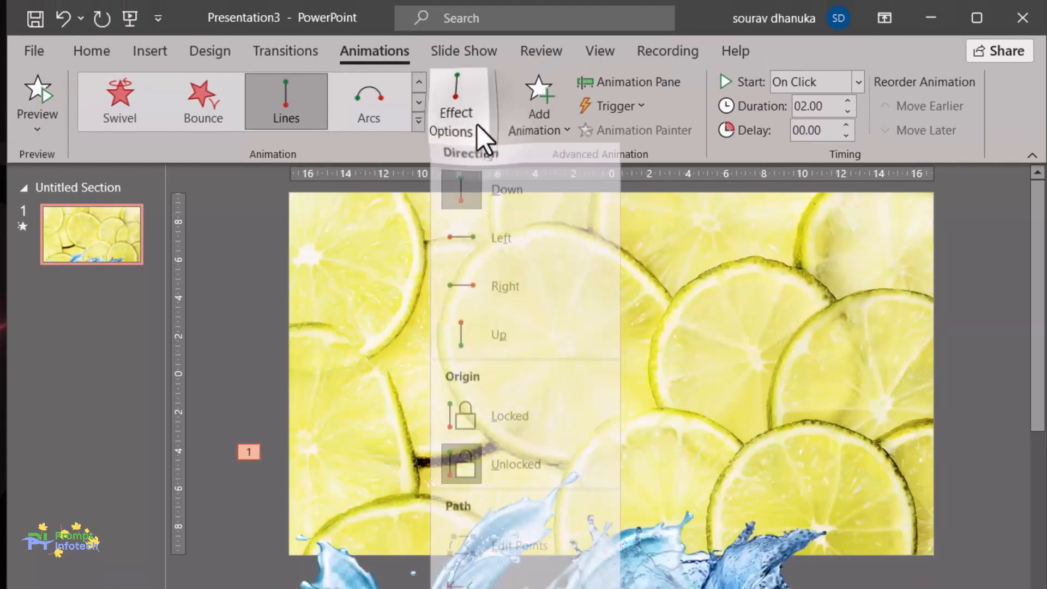
left_click(542, 355)
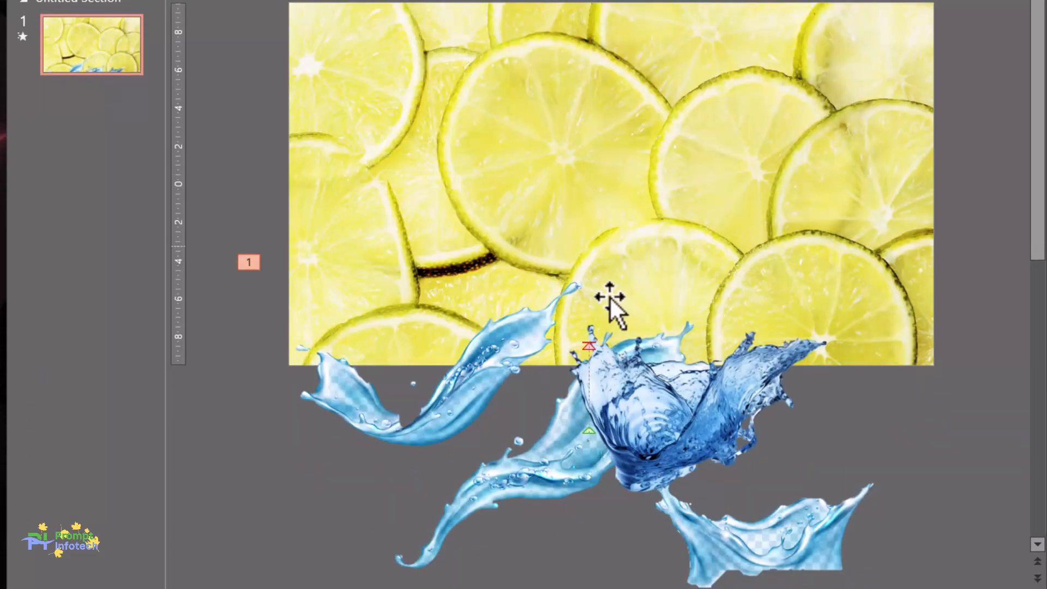
left_click(244, 265)
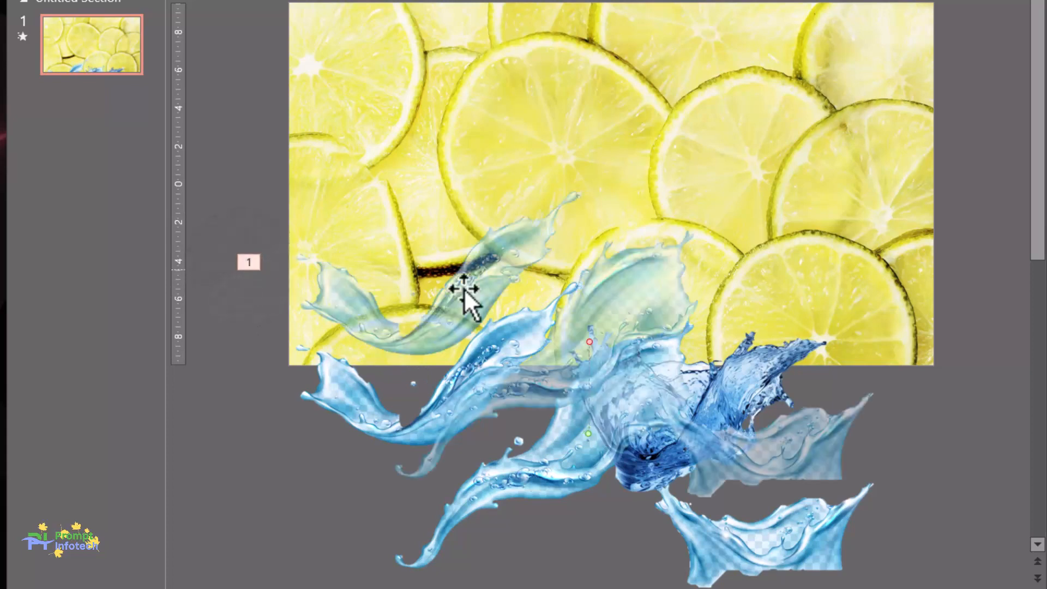
mouse_move(589, 342)
left_mouse_down()
mouse_move(595, 201)
mouse_move(598, 228)
left_mouse_up()
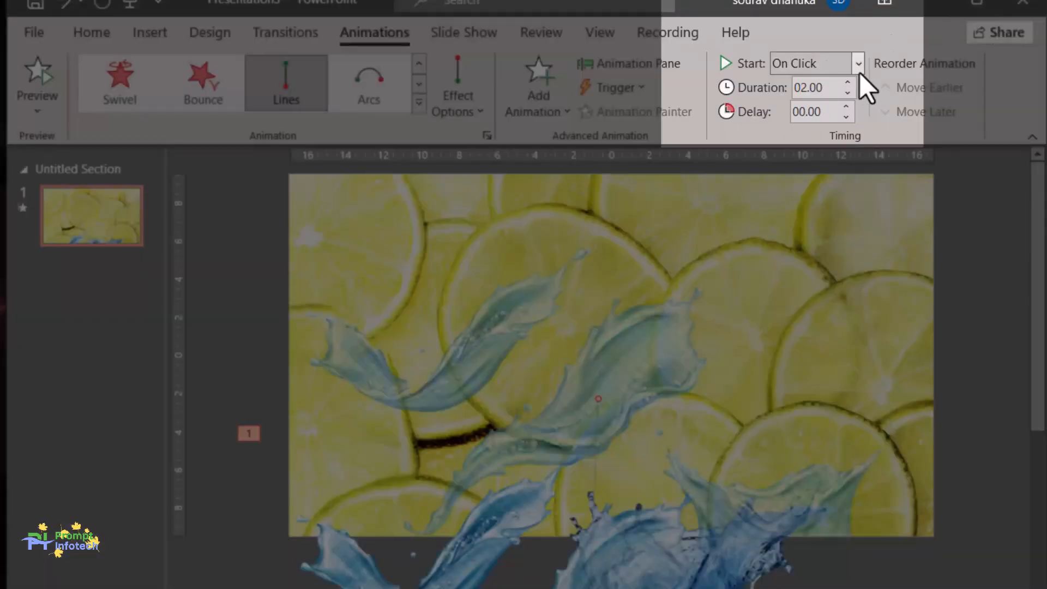
- Set the three-splash motion path to start With Previous and its duration to 3 seconds
left_click(861, 68)
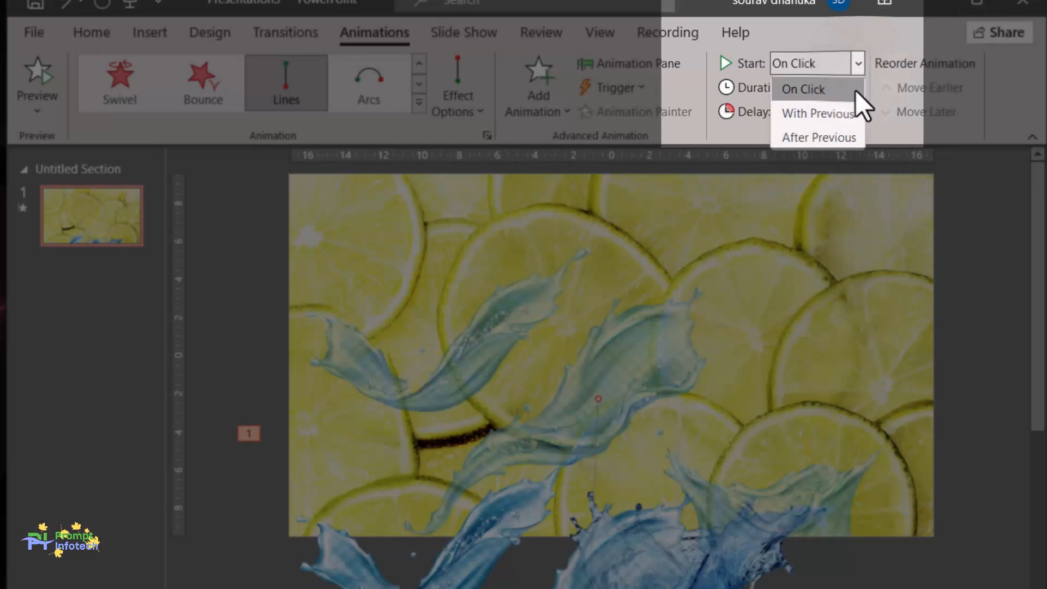
left_click(849, 112)
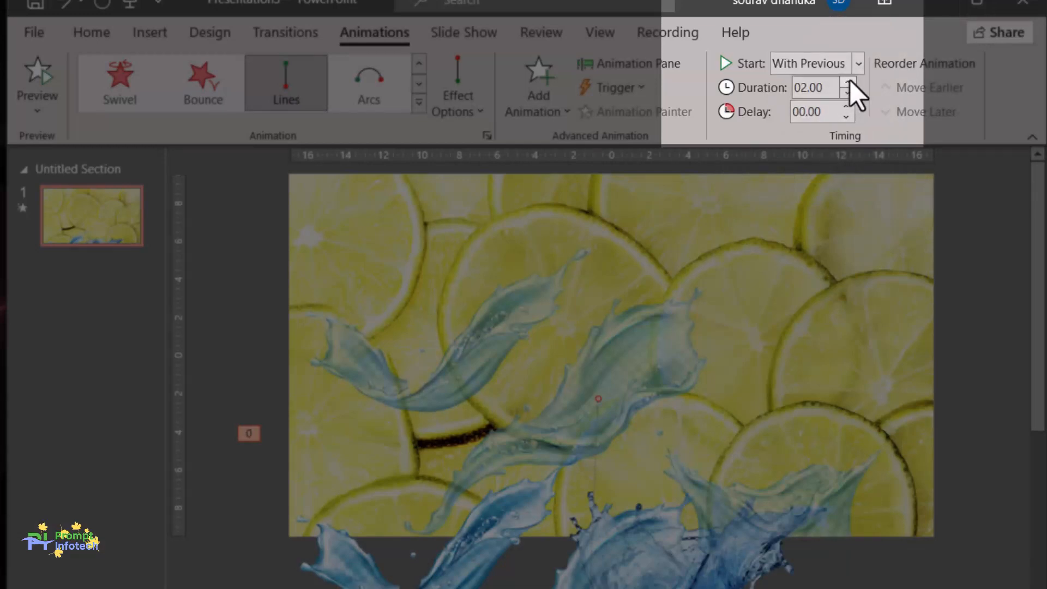
left_click(849, 80)
left_click(851, 81)
left_click(852, 80)
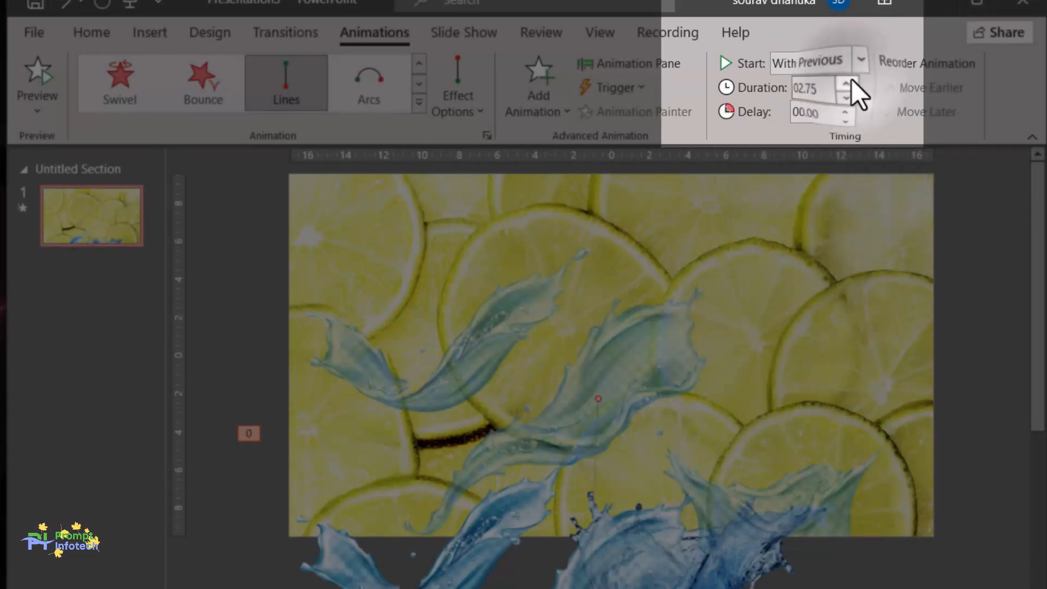
left_click(851, 81)
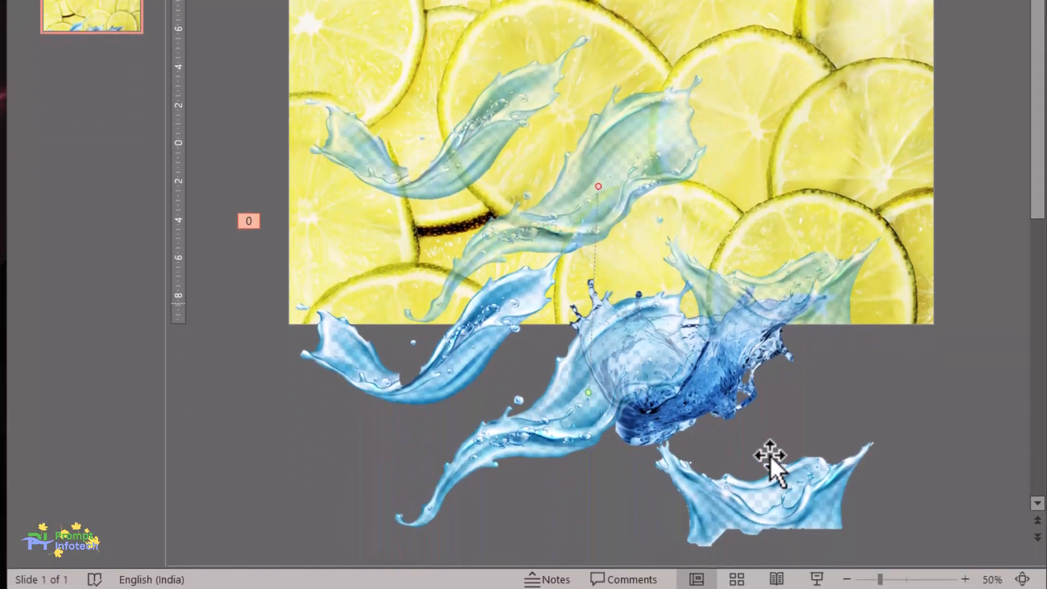
- Add a Lines motion path with the Up direction to the dark blue splash
left_click(719, 398)
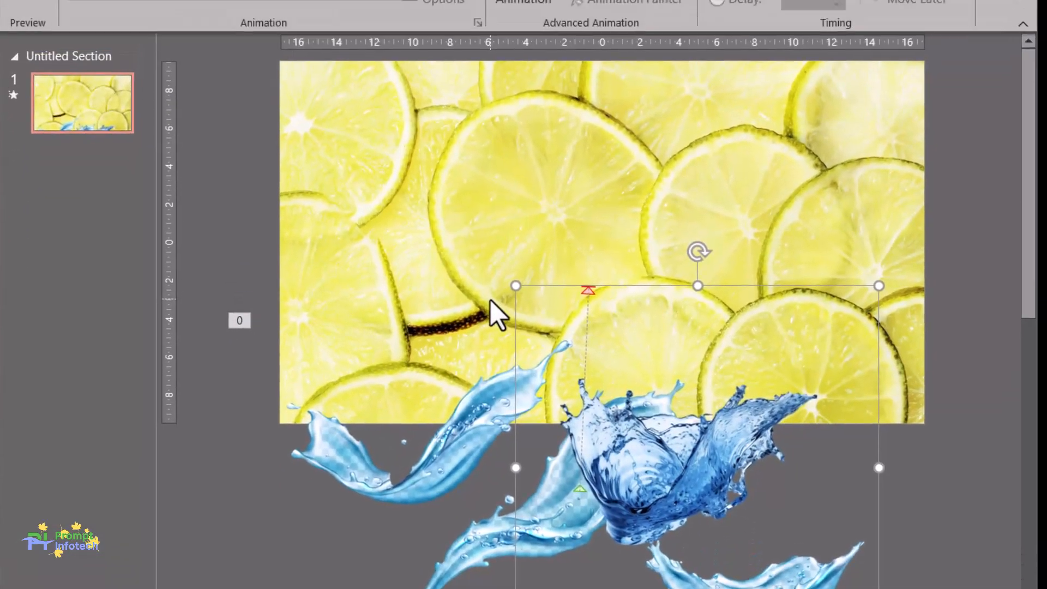
left_click(519, 87)
scroll(600, 480, "down", 5)
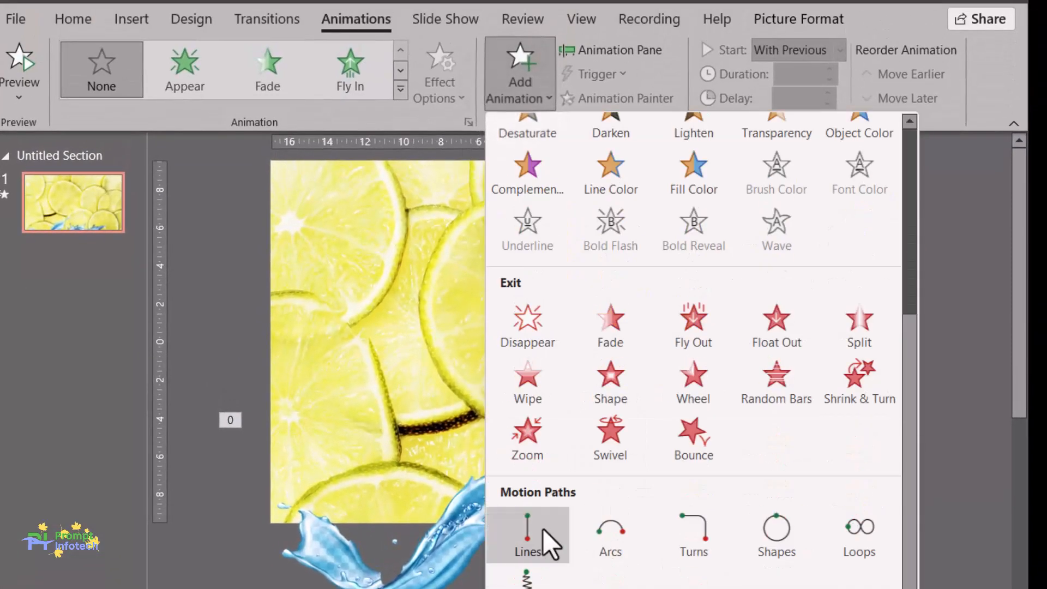
left_click(543, 529)
left_click(451, 94)
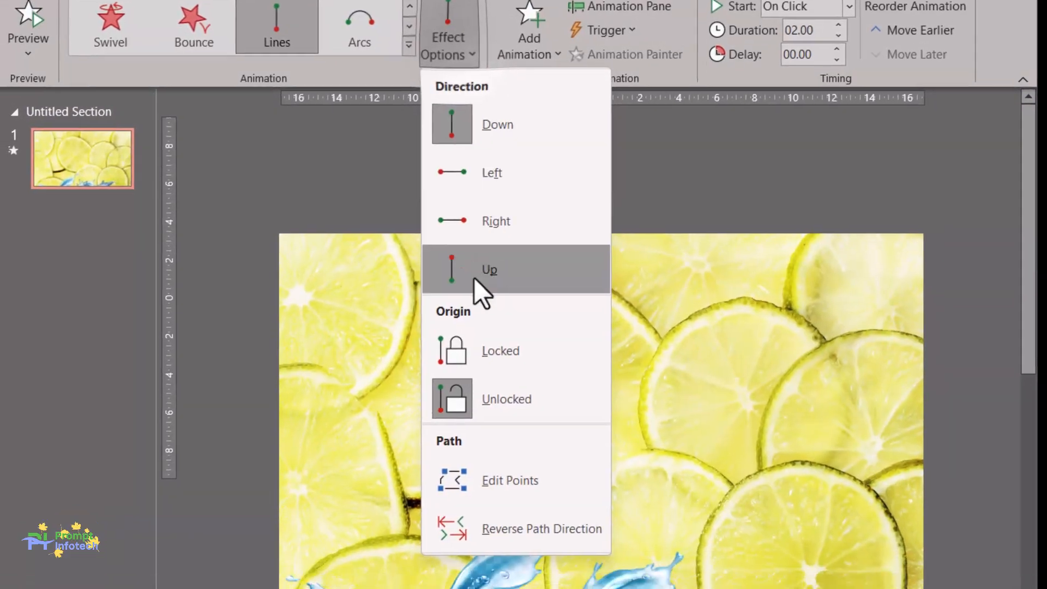
left_click(474, 277)
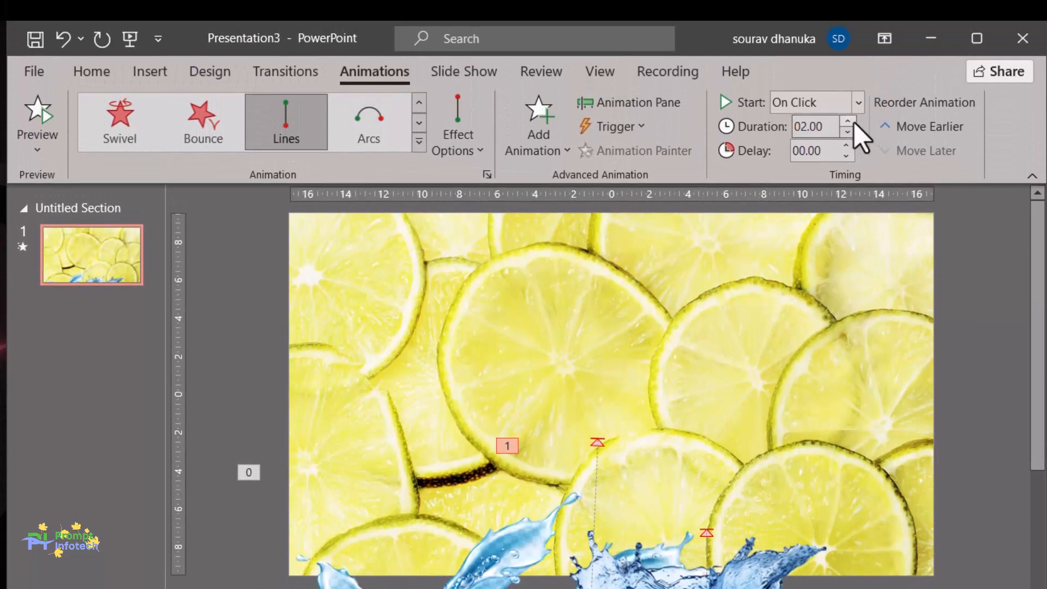
- Set the dark blue splash's motion path to start With Previous with a duration of 3 seconds
left_click(859, 102)
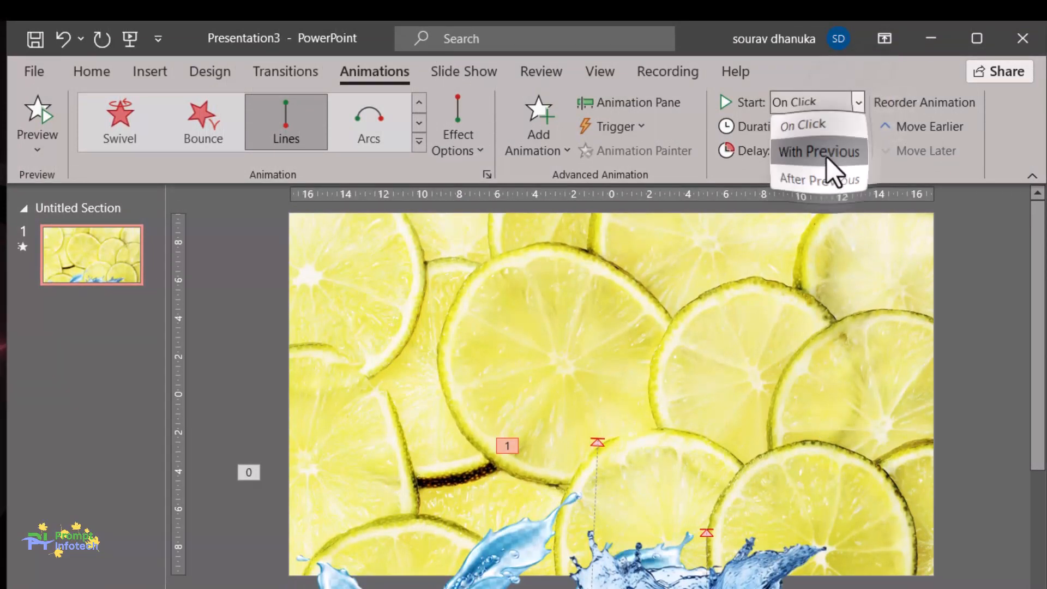
left_click(826, 154)
left_click(843, 121)
left_click(843, 121)
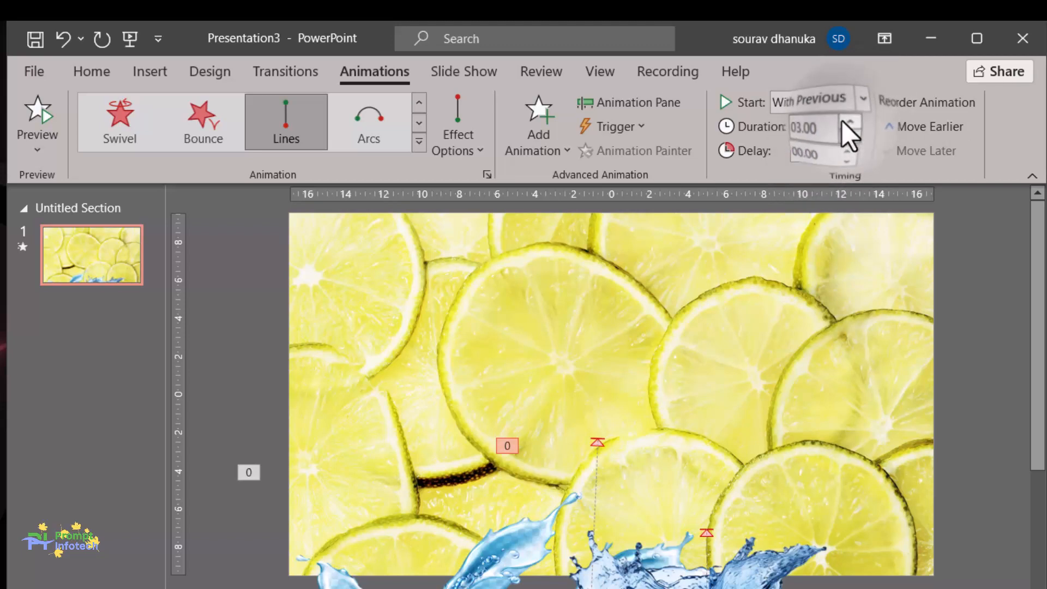
left_click(843, 121)
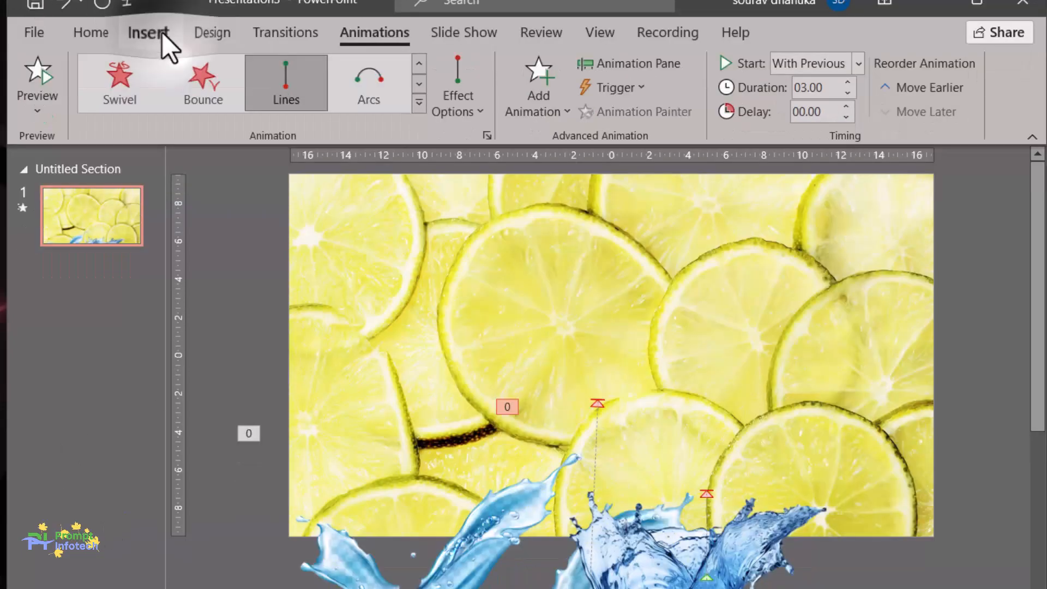
- Insert the picture named lemon from the images folder onto the slide
left_click(158, 71)
left_click(153, 114)
left_click(166, 170)
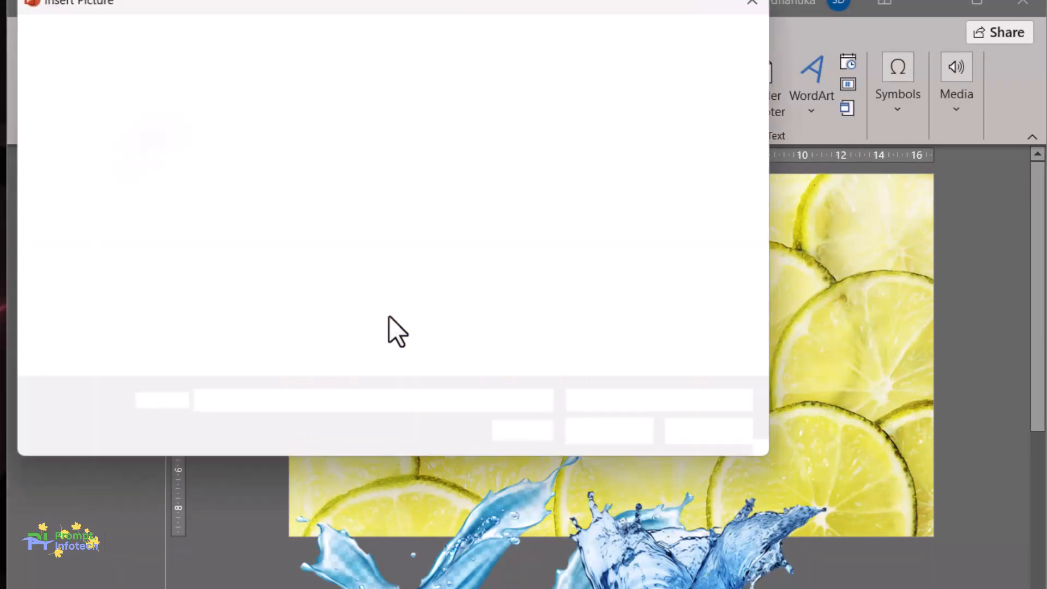
scroll(487, 276, "down", 5)
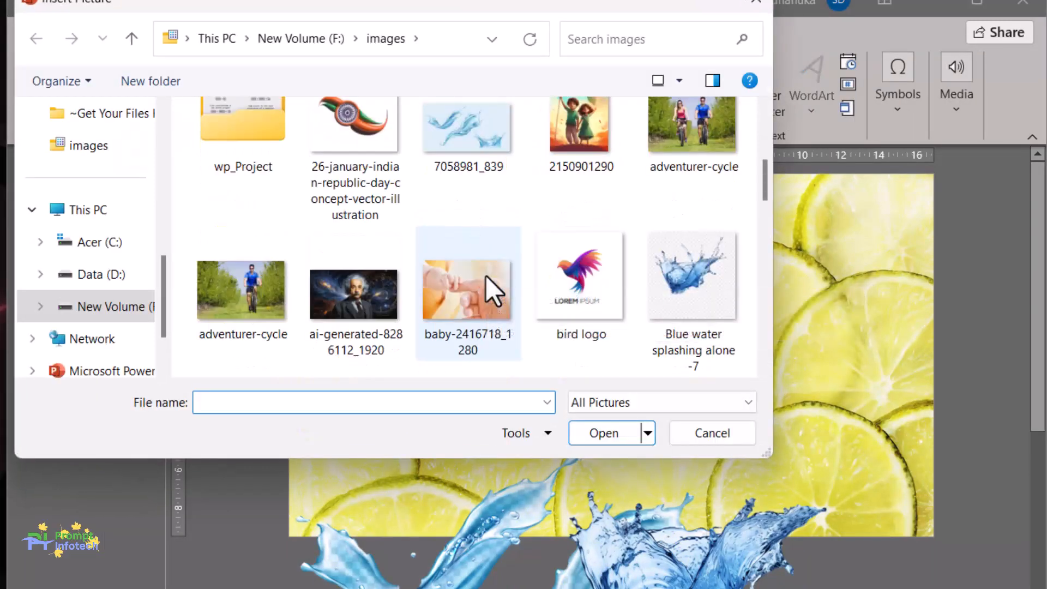
scroll(486, 276, "down", 4)
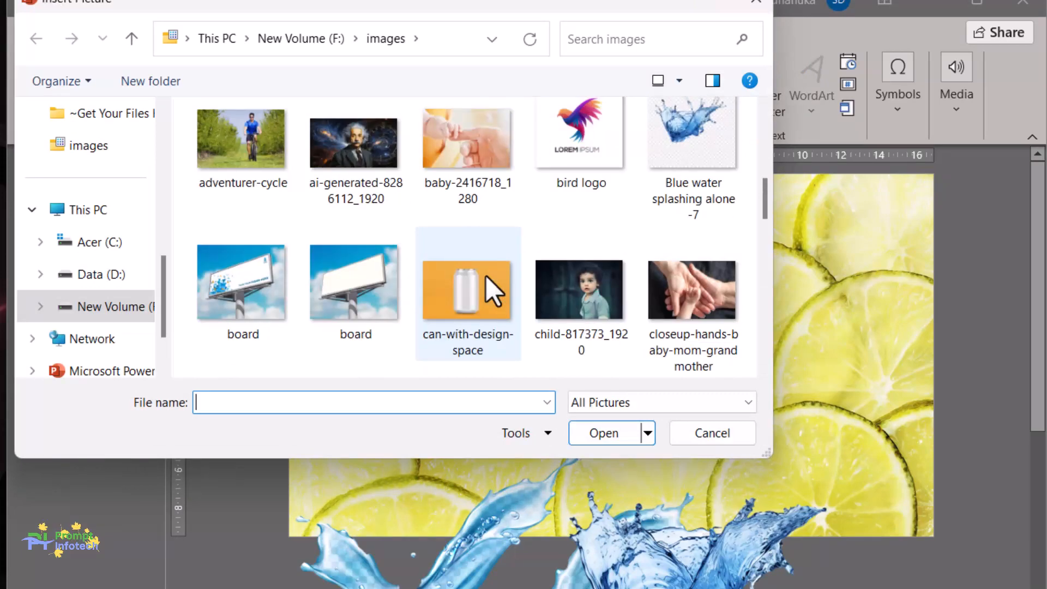
scroll(486, 276, "down", 4)
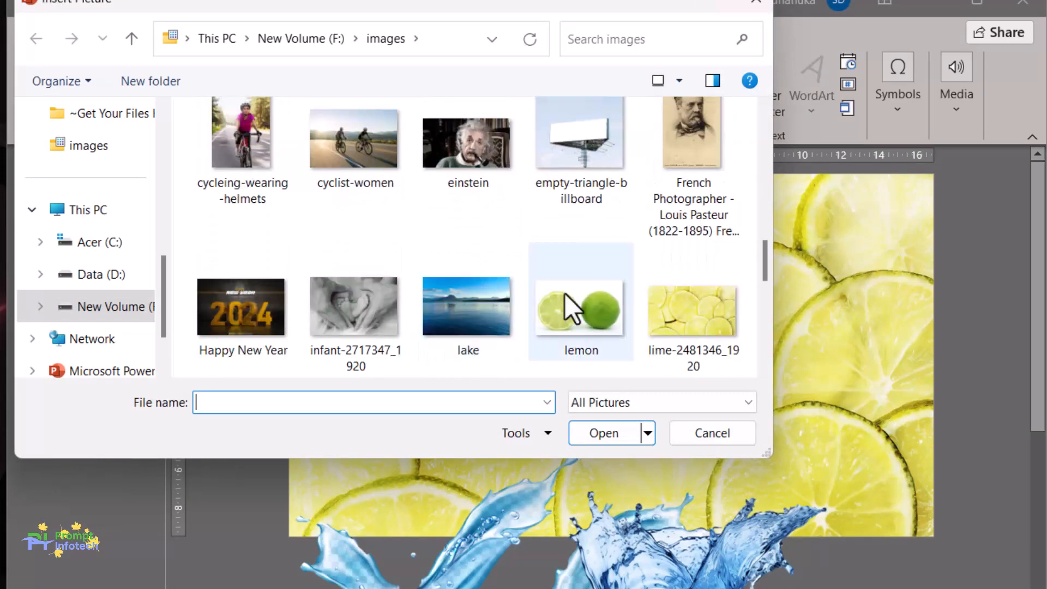
left_click(595, 325)
left_click(598, 436)
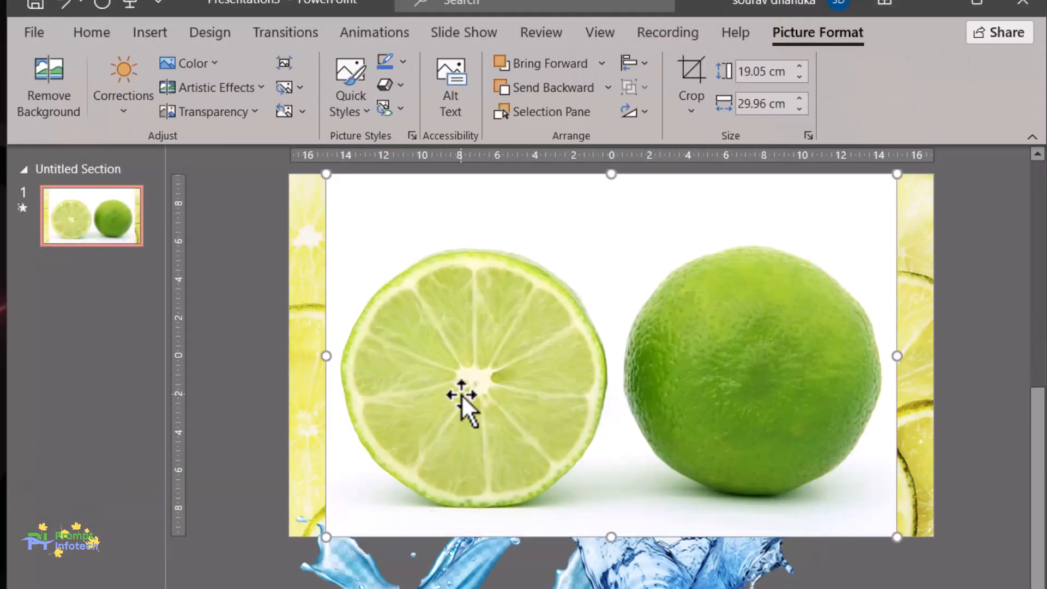
- Start Remove Background on the lime picture and mark the cut lime's missing left side and bottom edge as areas to keep
left_click(60, 107)
left_click(55, 96)
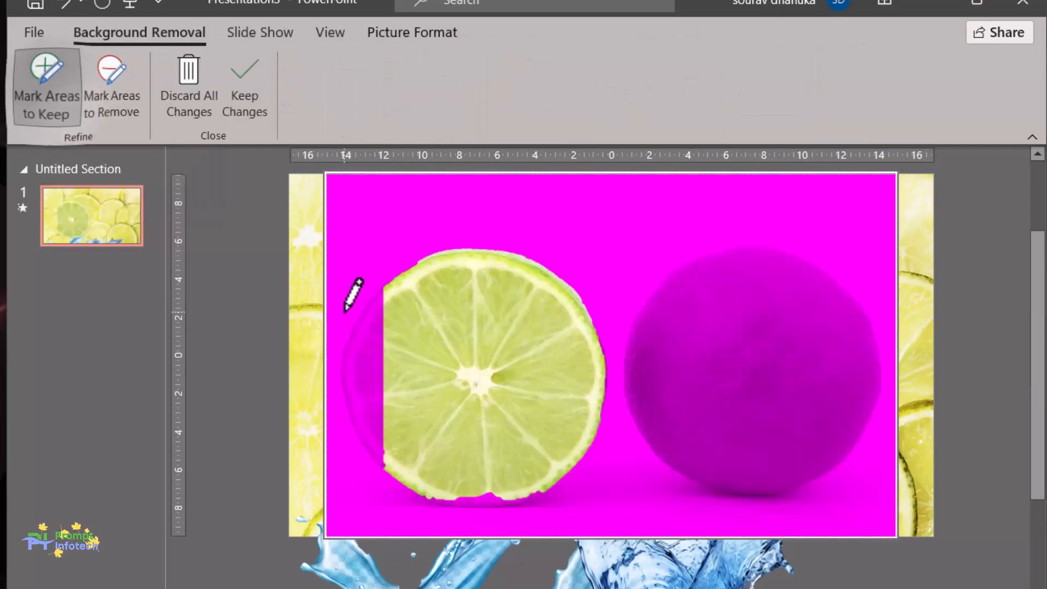
left_click_drag(373, 316, 351, 354)
left_click(962, 579)
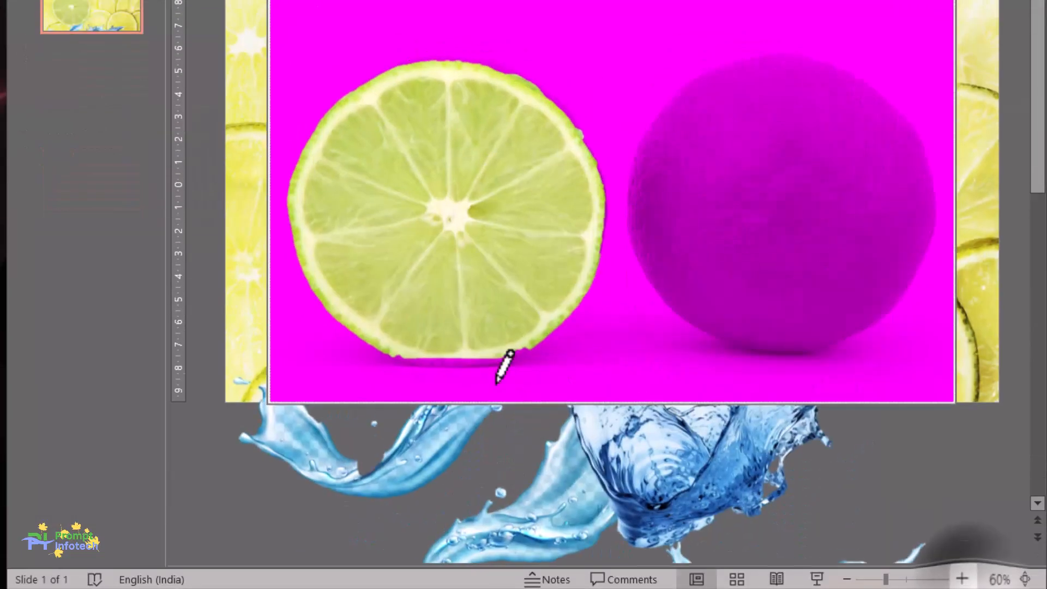
scroll(496, 384, "up", 1)
mouse_move(521, 406)
left_mouse_down()
mouse_move(380, 431)
mouse_move(469, 428)
left_mouse_up()
- Mark the whole lime, including its missing left and right edges, as an area to keep
left_click_drag(817, 67, 809, 415)
mouse_move(632, 243)
left_mouse_down()
mouse_move(990, 229)
mouse_move(961, 308)
left_mouse_up()
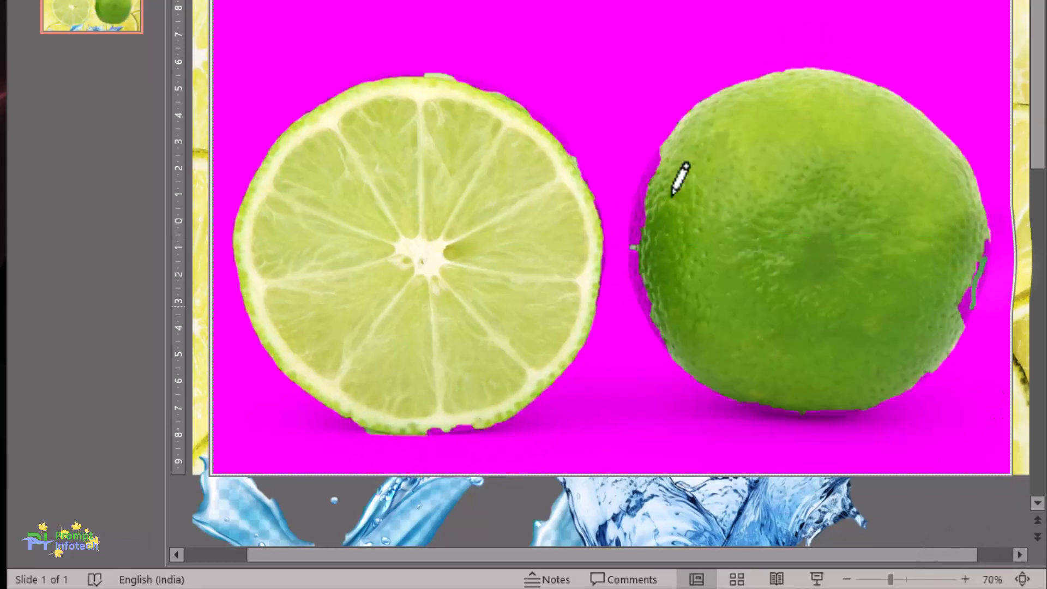
left_click_drag(659, 159, 633, 246)
mouse_move(641, 208)
left_mouse_down()
mouse_move(631, 244)
mouse_move(641, 311)
left_mouse_up()
- Refine the bottom edges of the whole lime and the cut lime with short marks for areas to keep
left_click_drag(758, 400, 823, 404)
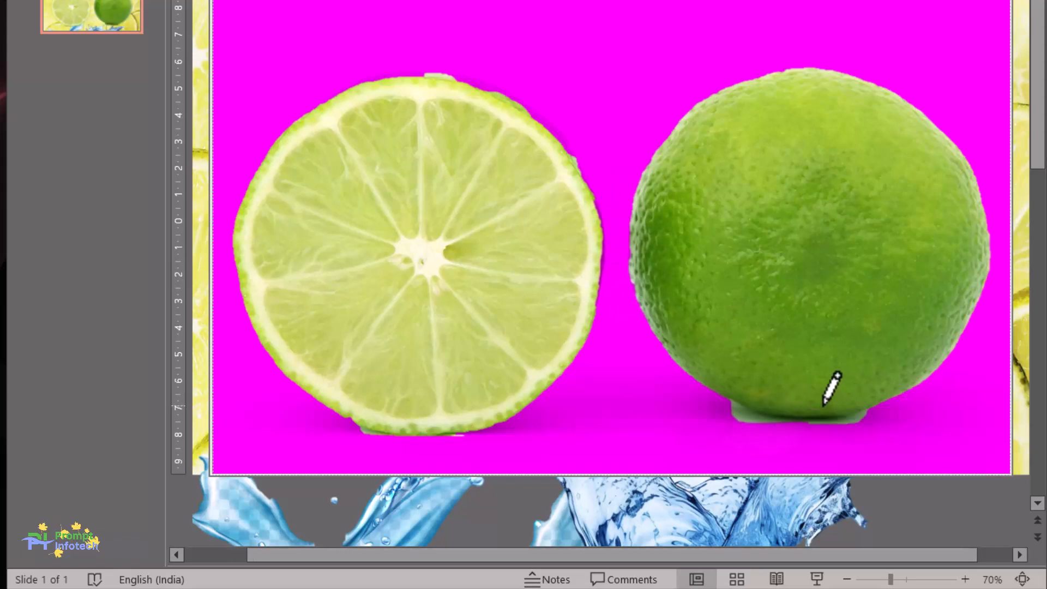
key("ctrl+z")
left_click_drag(750, 399, 766, 402)
left_click_drag(454, 428, 462, 426)
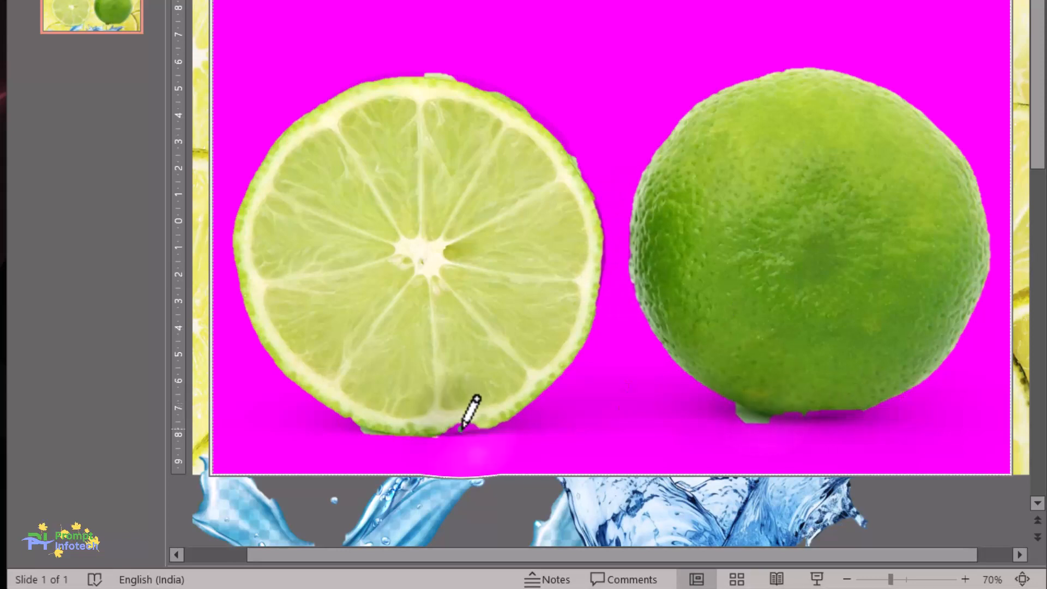
left_click_drag(879, 395, 849, 403)
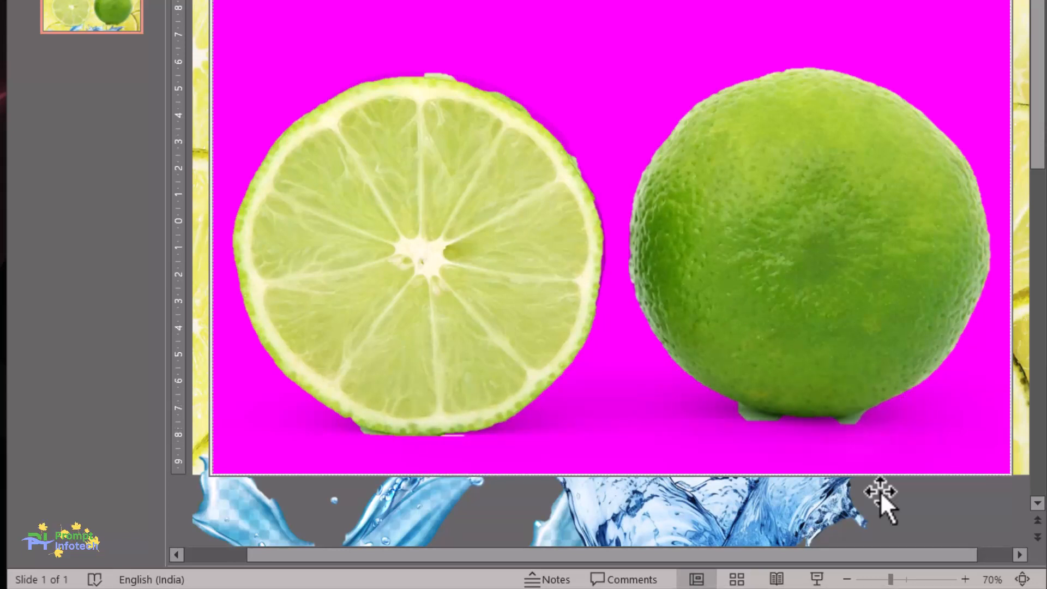
- Mark the leftover shadow patches beneath the whole lime as areas to remove, and keep the background removal changes
left_click_drag(746, 417, 772, 418)
left_click_drag(852, 423, 845, 420)
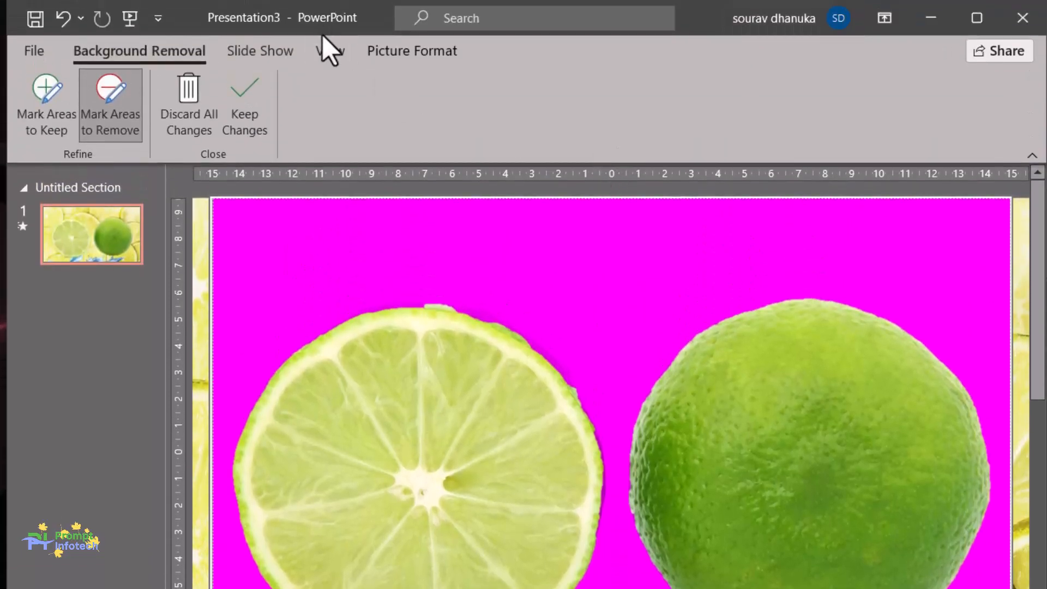
left_click(234, 110)
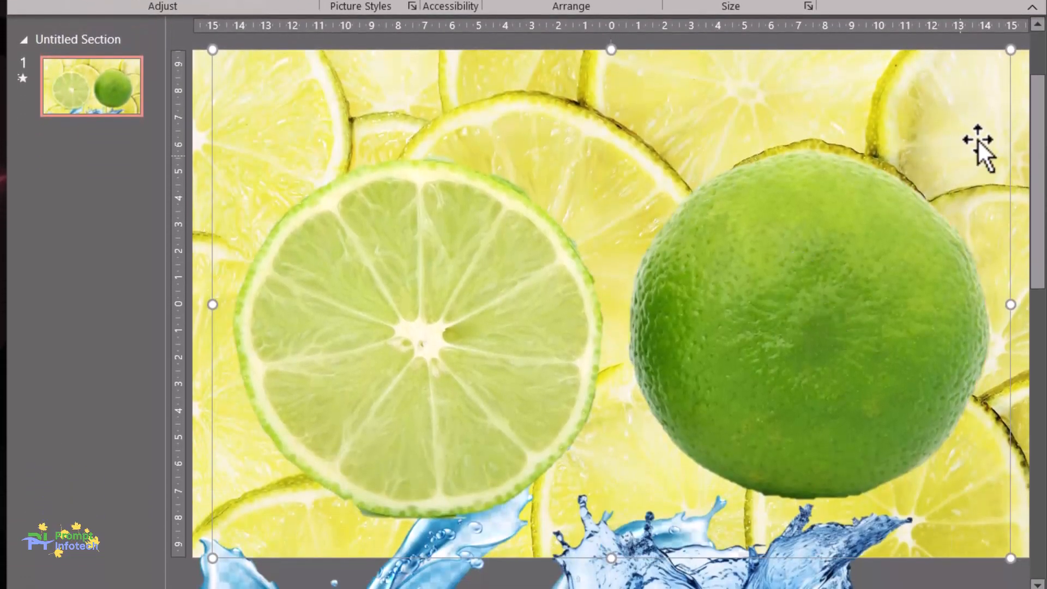
- Shrink the lime picture to 10.74 cm by 16.88 cm and move it over the slide's left edge, with the cut lime outside
left_click_drag(1010, 51, 662, 267)
left_click_drag(576, 414, 369, 269)
scroll(543, 264, "down", 3, "ctrl")
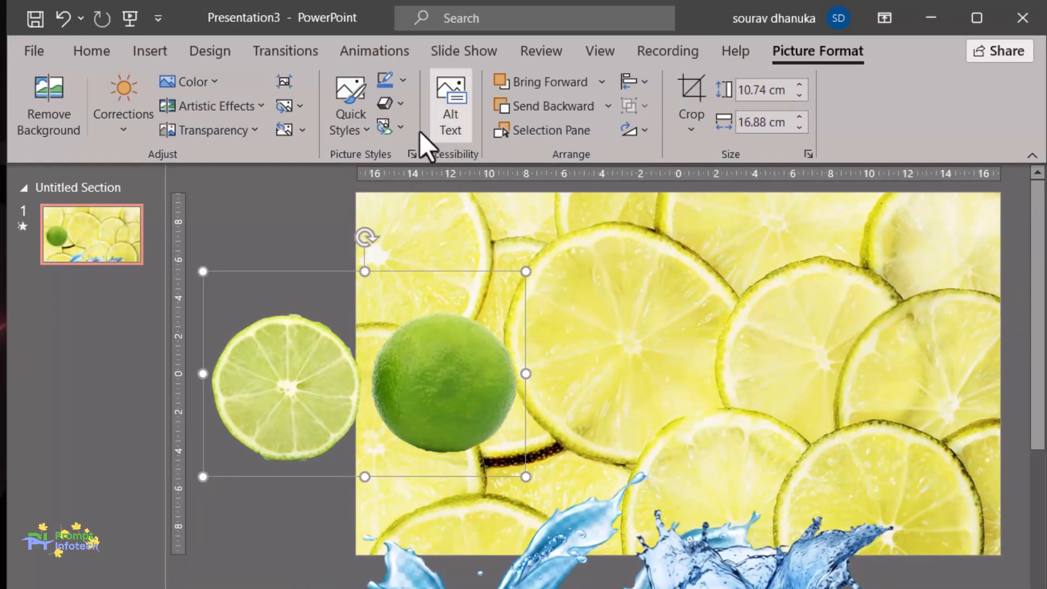
- Add a Lines motion path to the lime picture and set its direction to Right
left_click(389, 47)
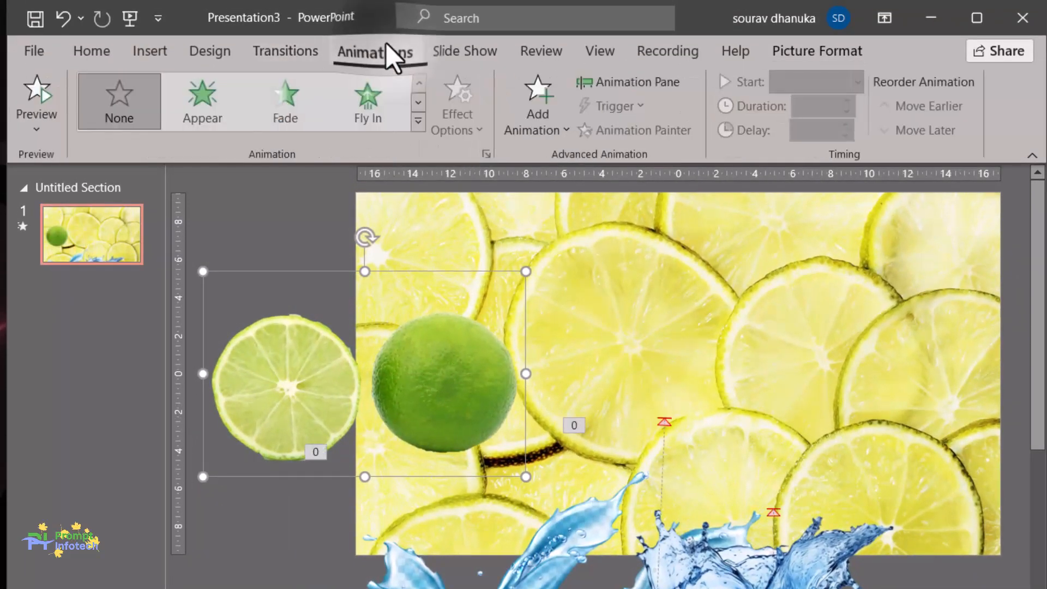
left_click(557, 124)
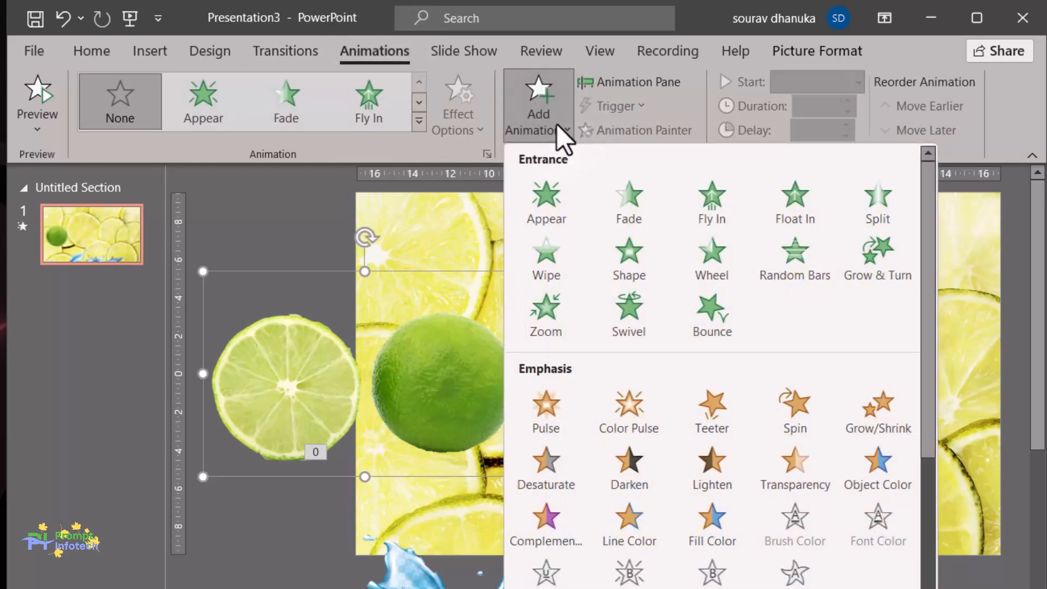
scroll(509, 292, "down", 5)
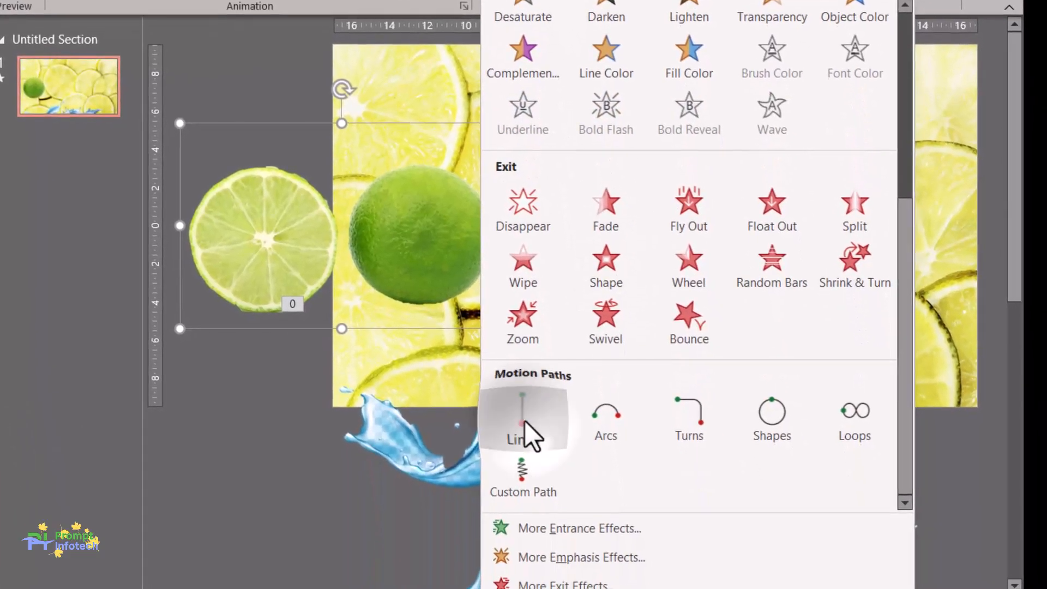
left_click(525, 422)
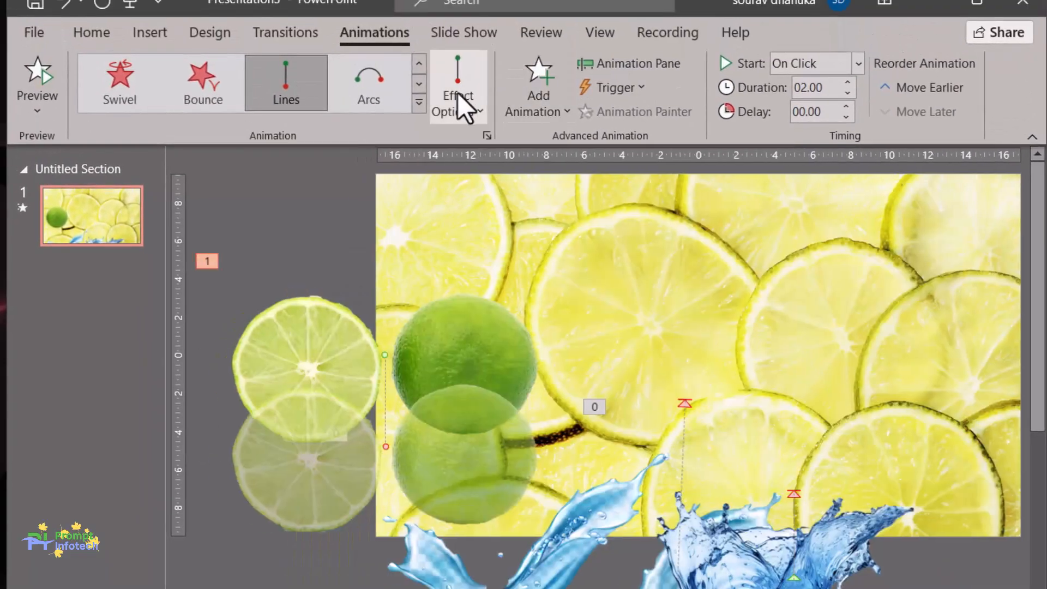
left_click(470, 99)
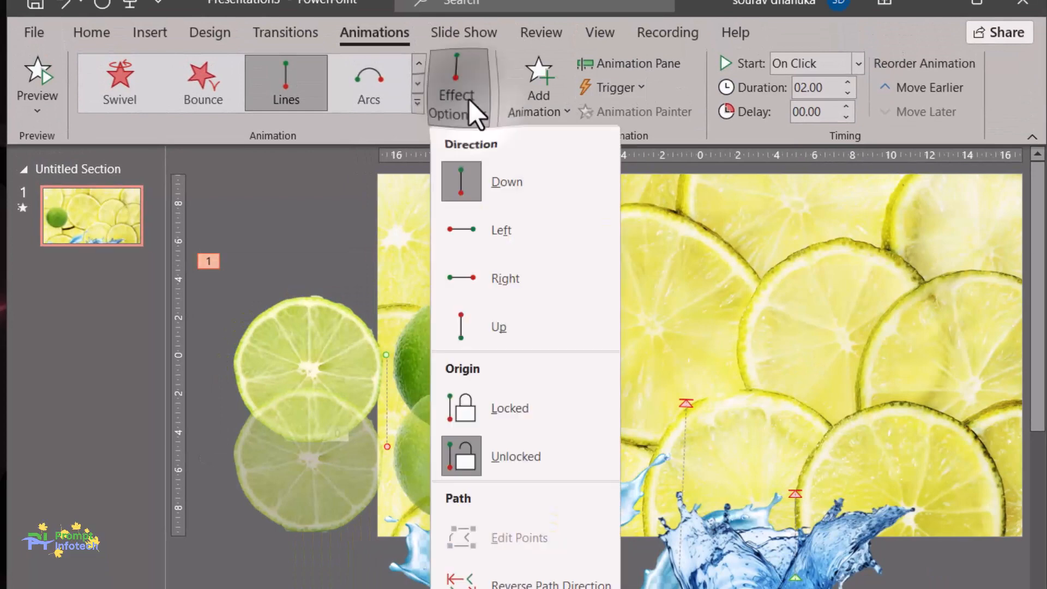
left_click(507, 283)
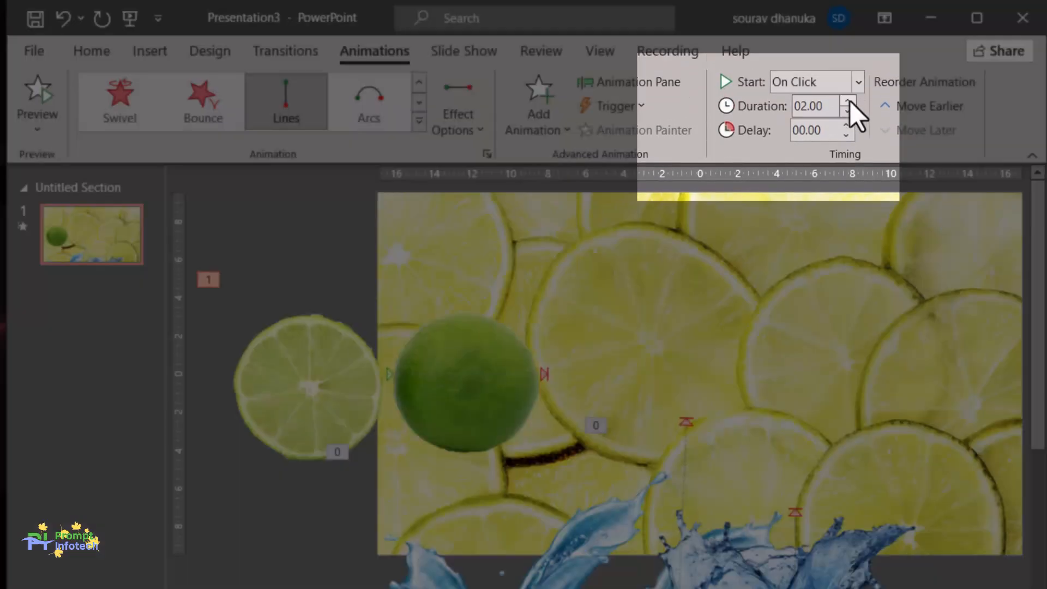
- Set the lime picture's motion path to a duration of 03.00 and start it With Previous
left_click(849, 101)
left_click(849, 101)
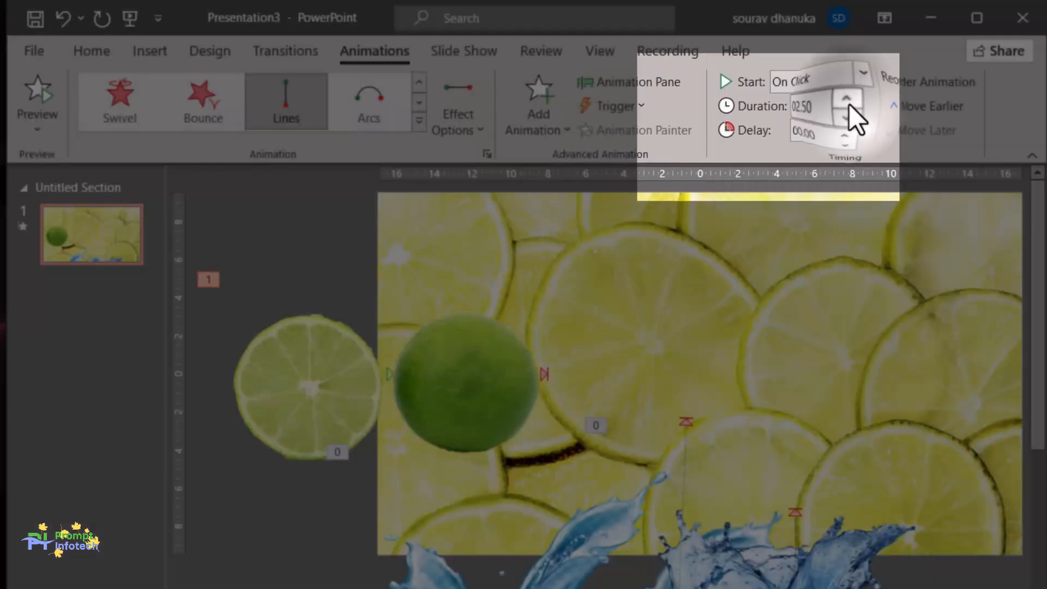
left_click(848, 102)
left_click(849, 102)
left_click(854, 78)
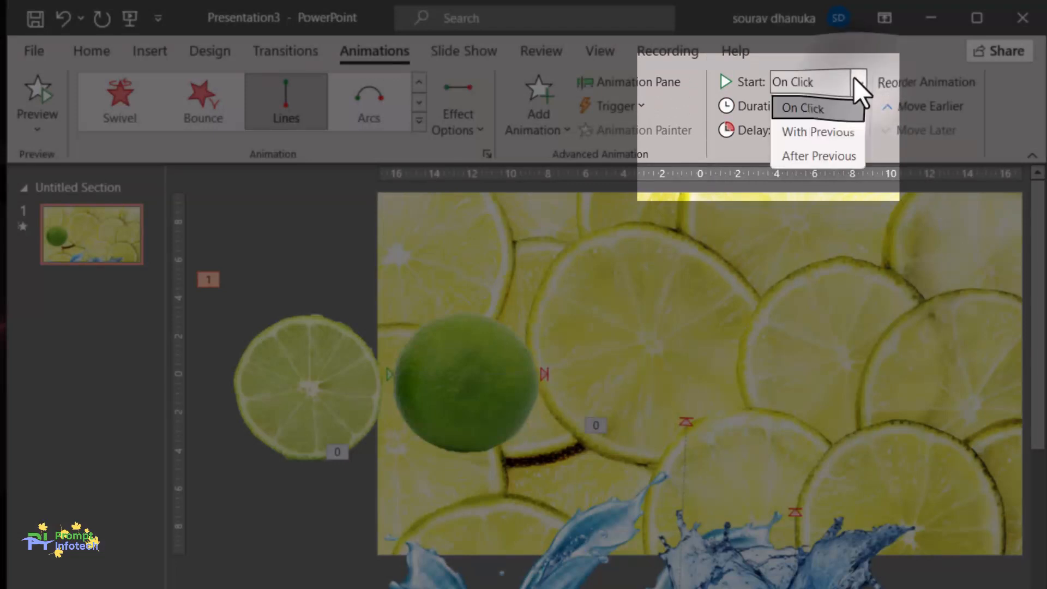
left_click(823, 137)
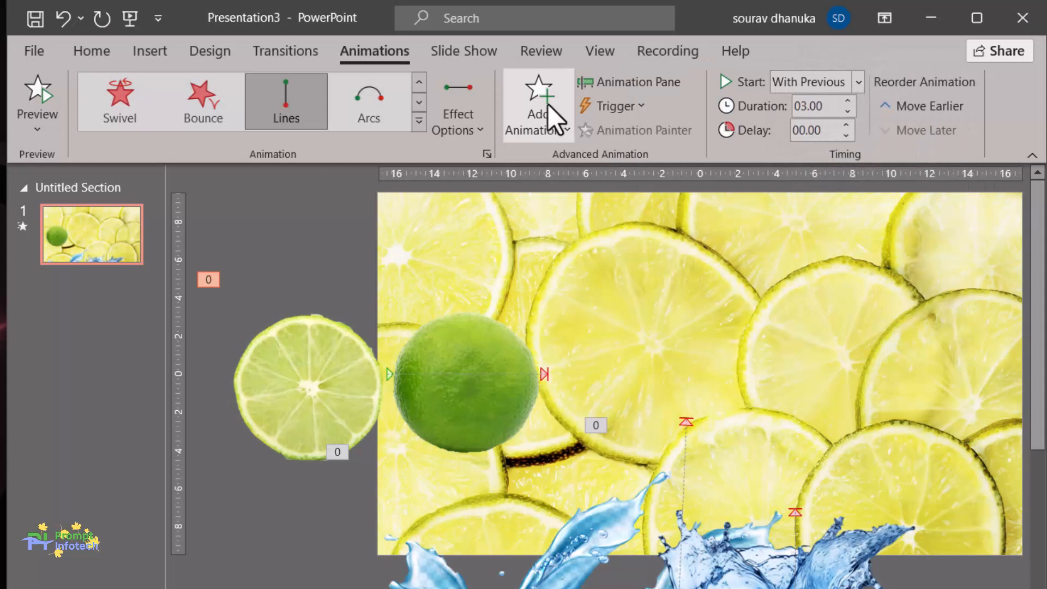
- Add a Spin emphasis animation to the lime picture, starting With Previous with a duration of 03.00
left_click(548, 104)
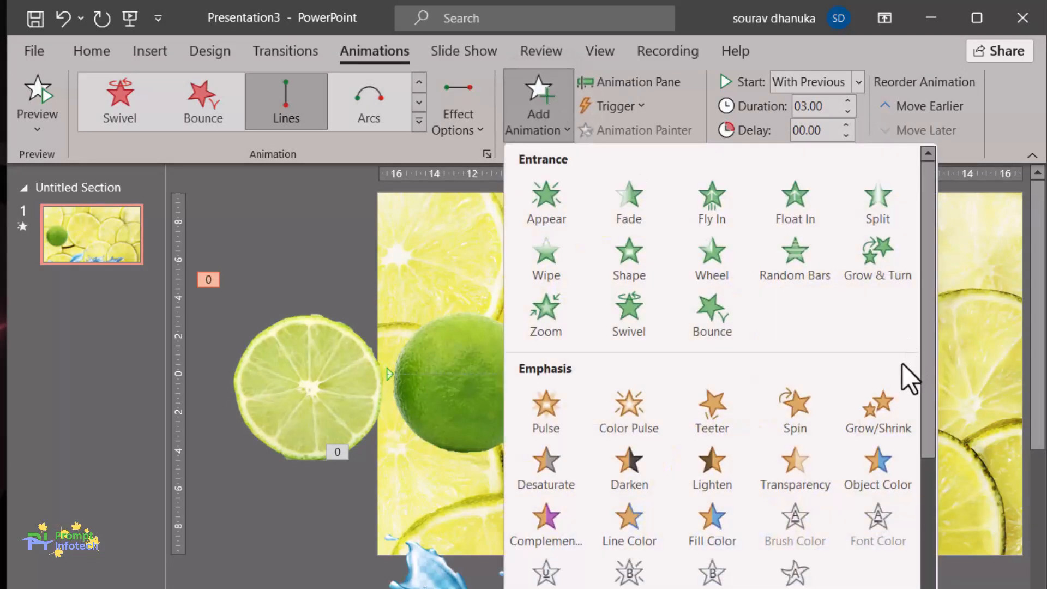
left_click(810, 409)
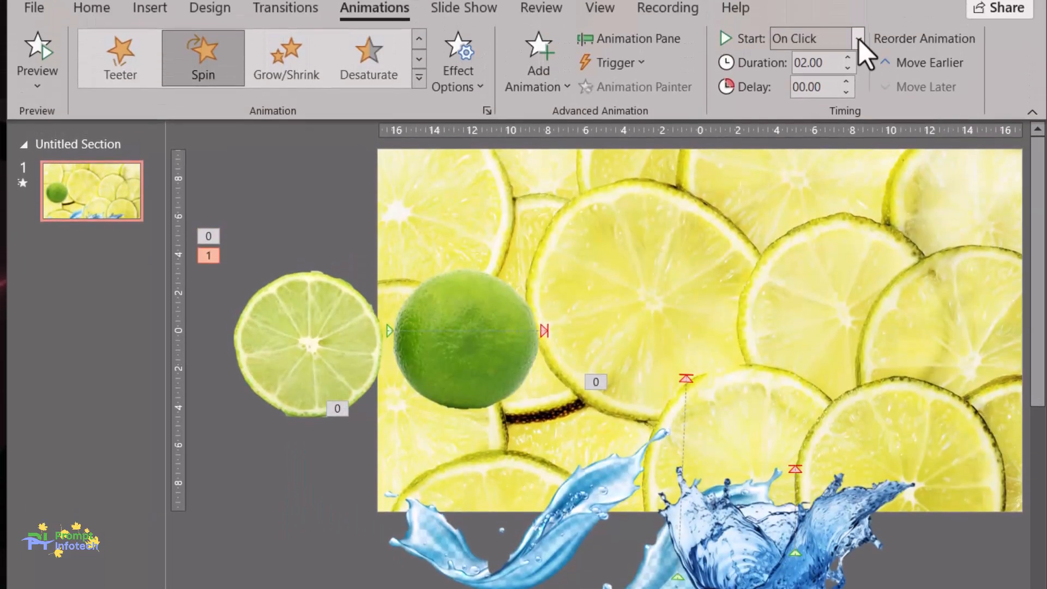
left_click(859, 39)
left_click(836, 134)
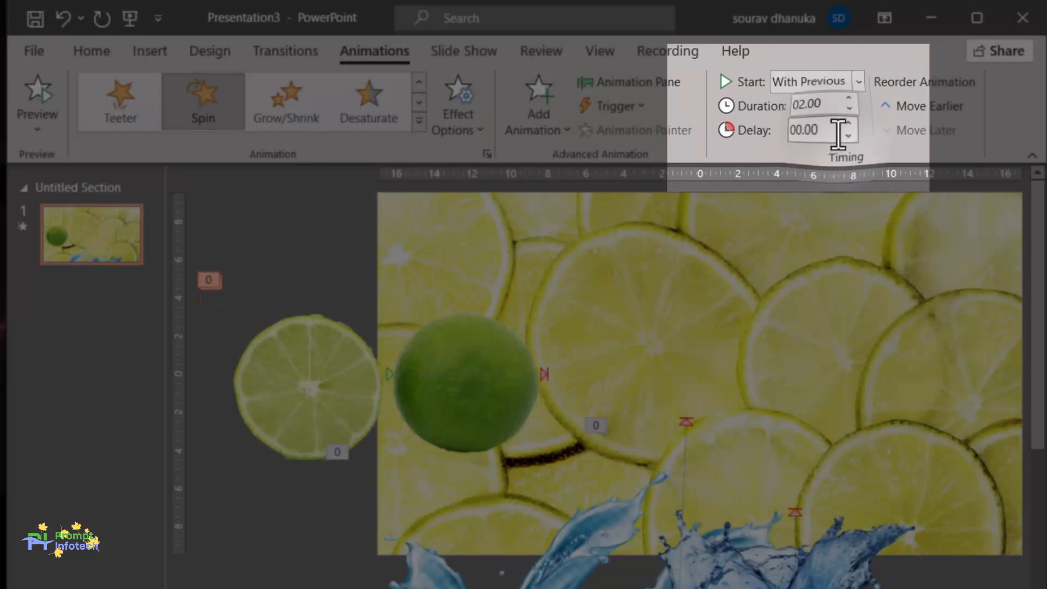
left_click(848, 101)
left_click(848, 101)
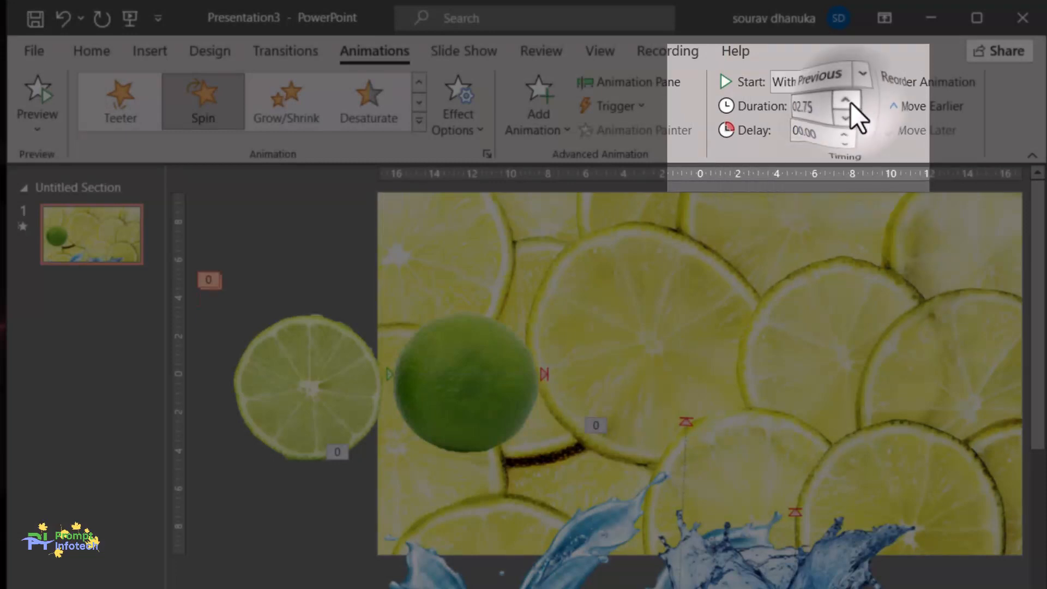
left_click(848, 101)
left_click(848, 101)
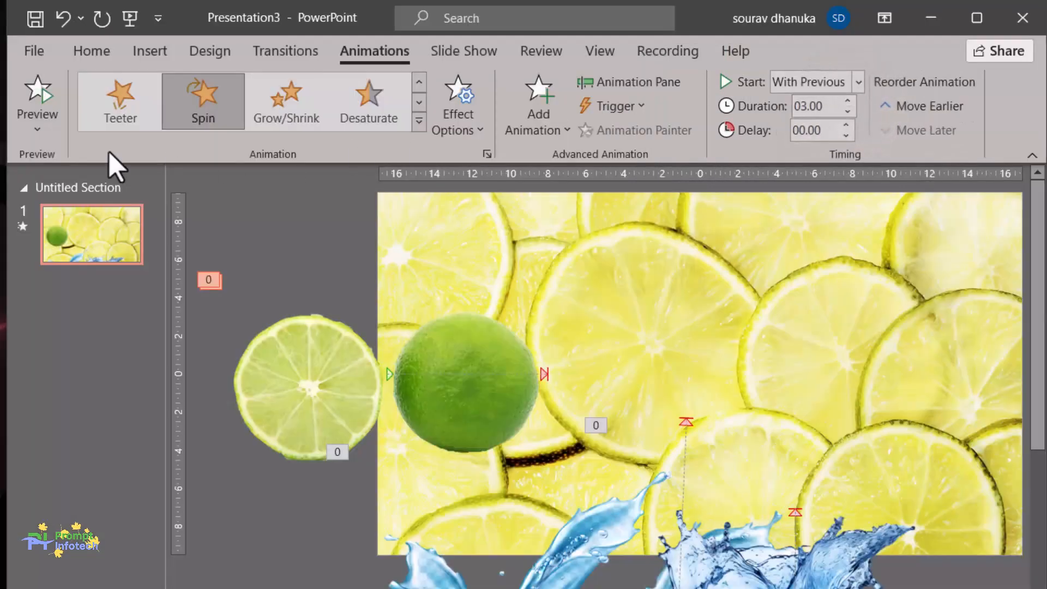
- Insert the picture slice-ripe-orange from the images folder on this device
left_click(151, 52)
left_click(147, 131)
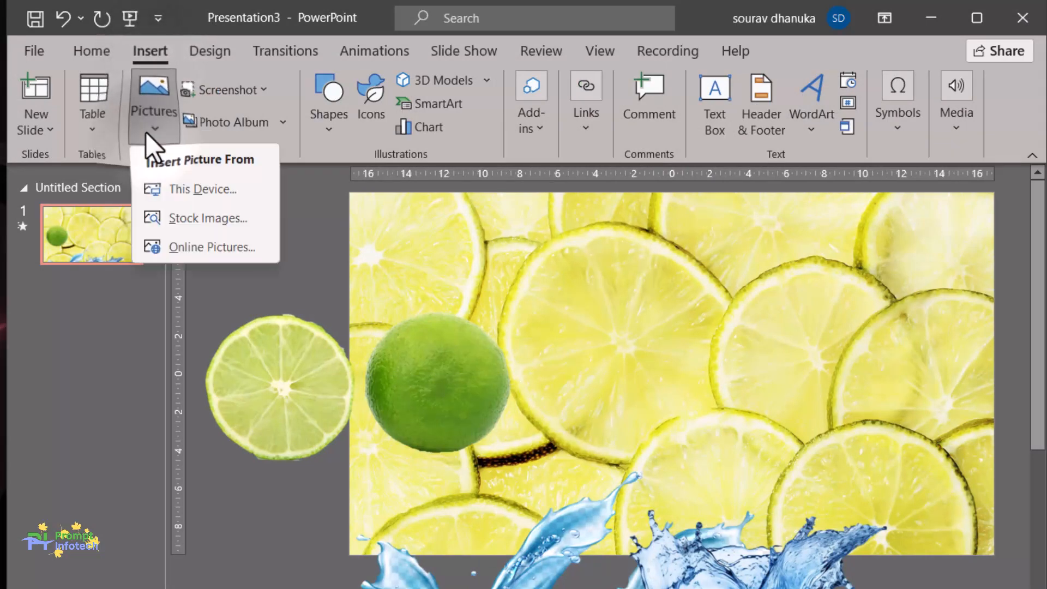
scroll(467, 308, "down", 10)
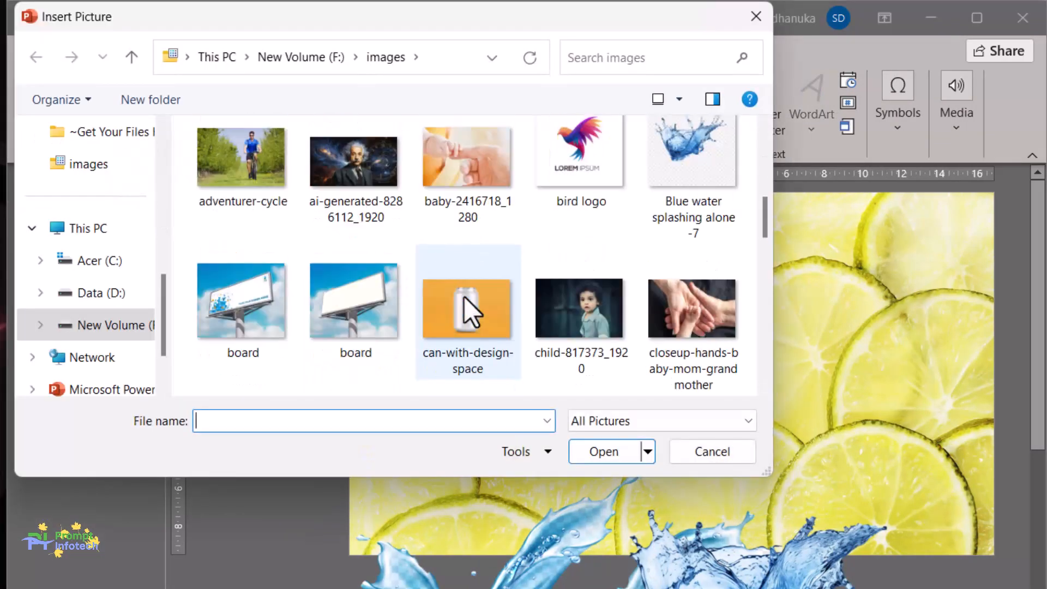
scroll(463, 296, "down", 5)
left_click(464, 297)
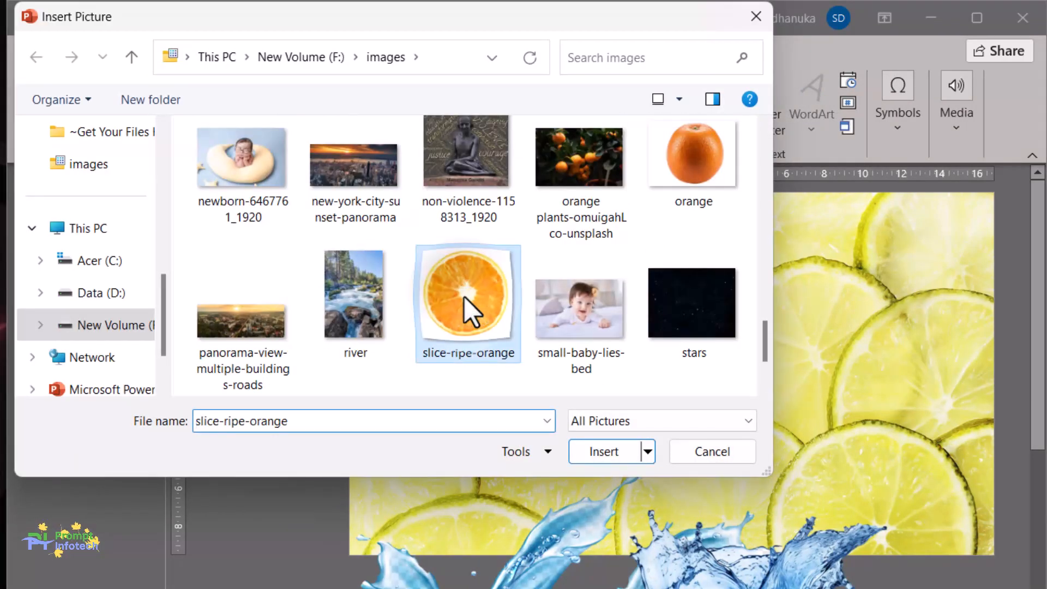
left_click(600, 452)
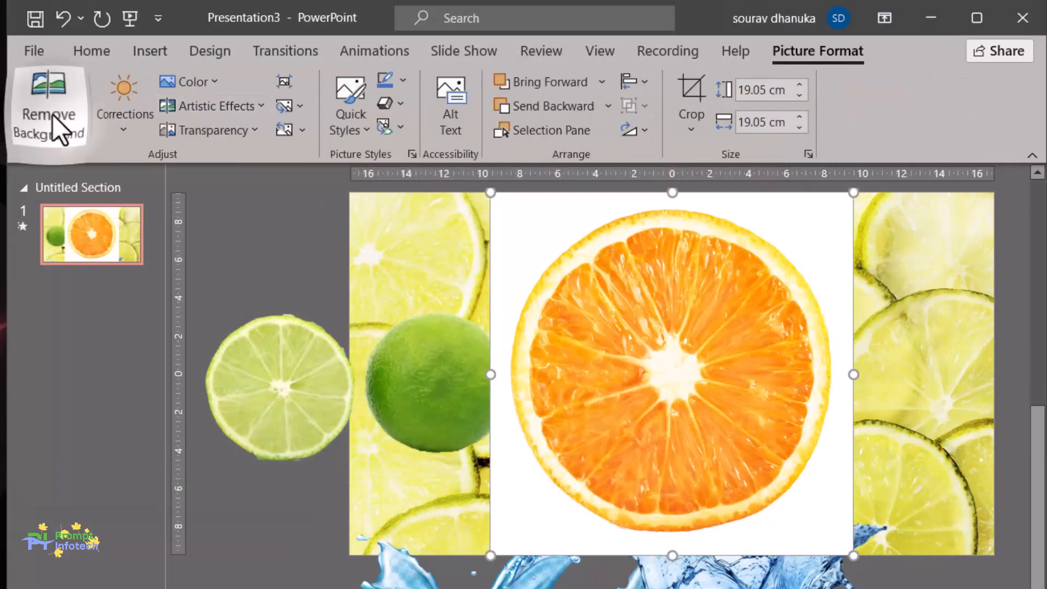
- Remove the orange slice's background, marking its white centre and entire rind as areas to keep, and keep the changes
left_click(52, 115)
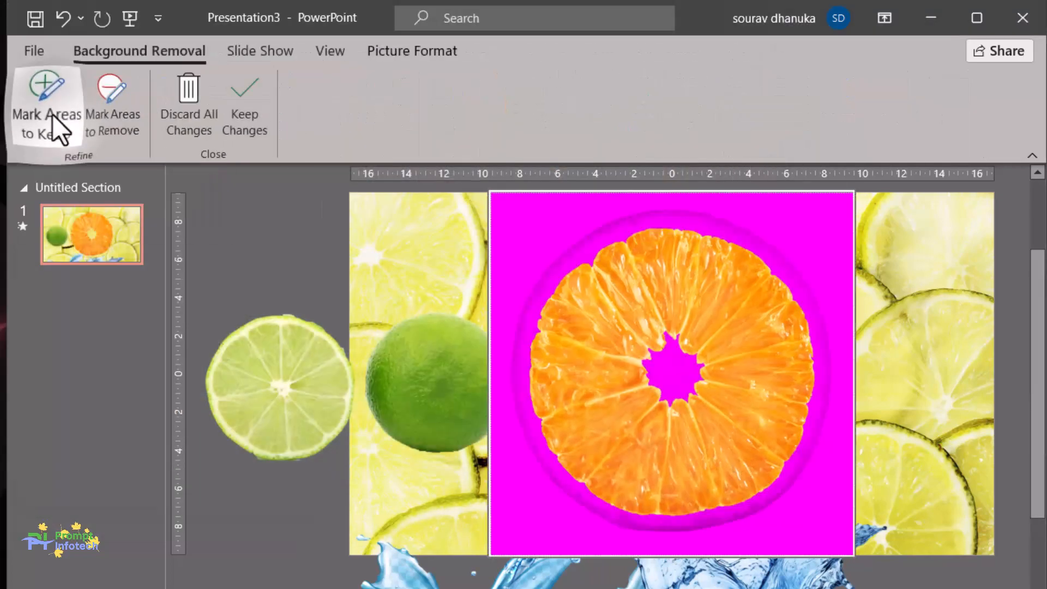
left_click(52, 115)
left_click_drag(669, 371, 687, 348)
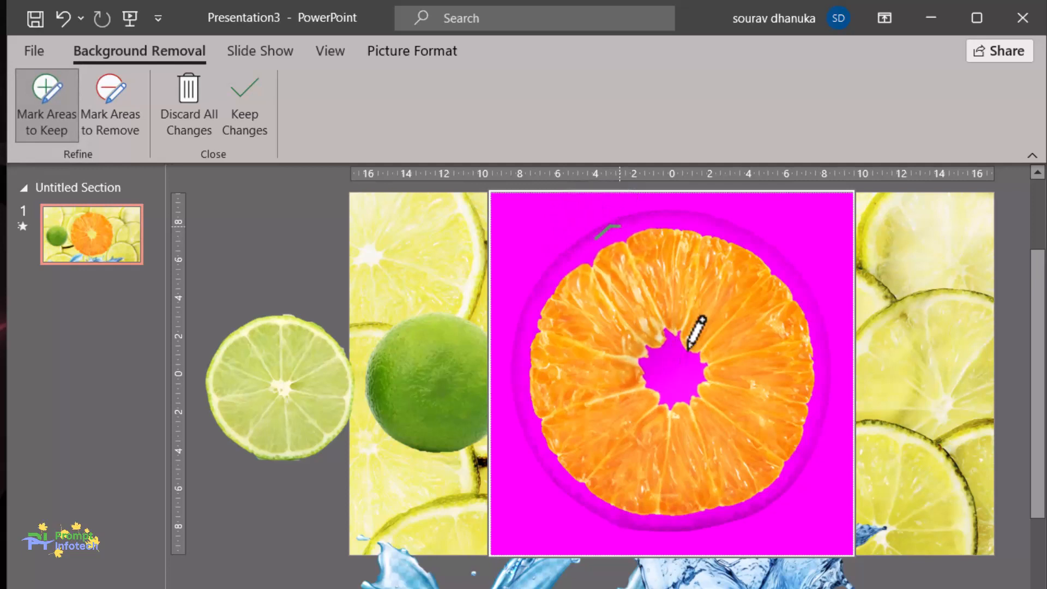
left_click(638, 221)
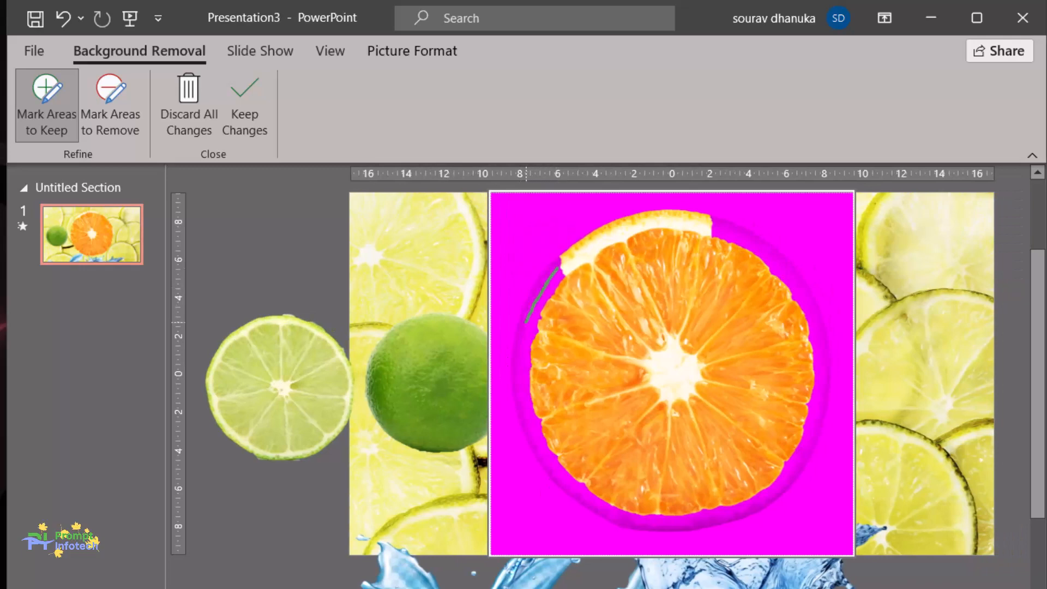
scroll(650, 317, "up", 3)
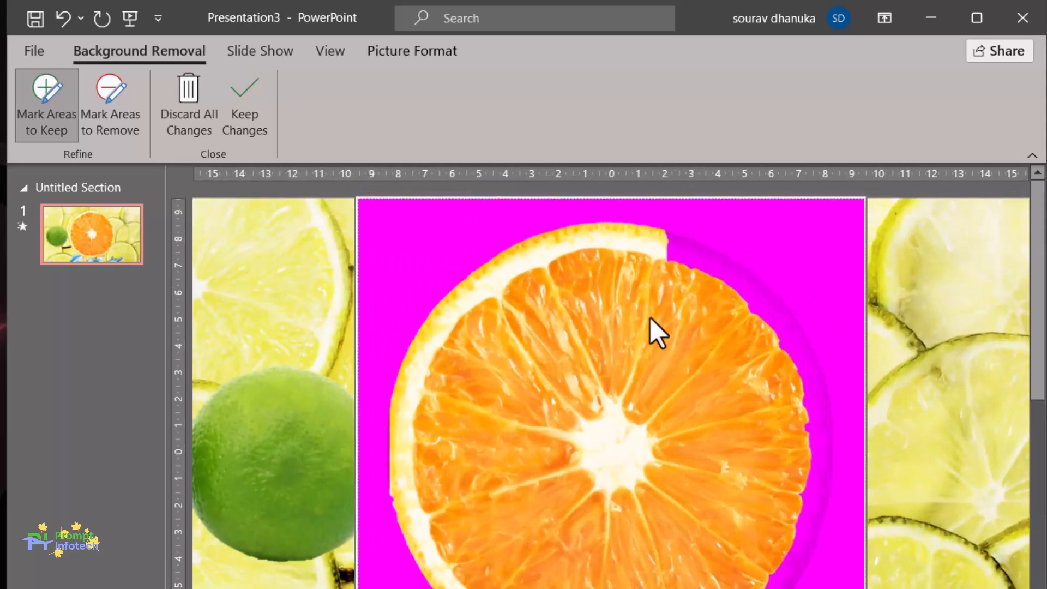
scroll(651, 318, "up", 2)
left_click_drag(686, 245, 694, 254)
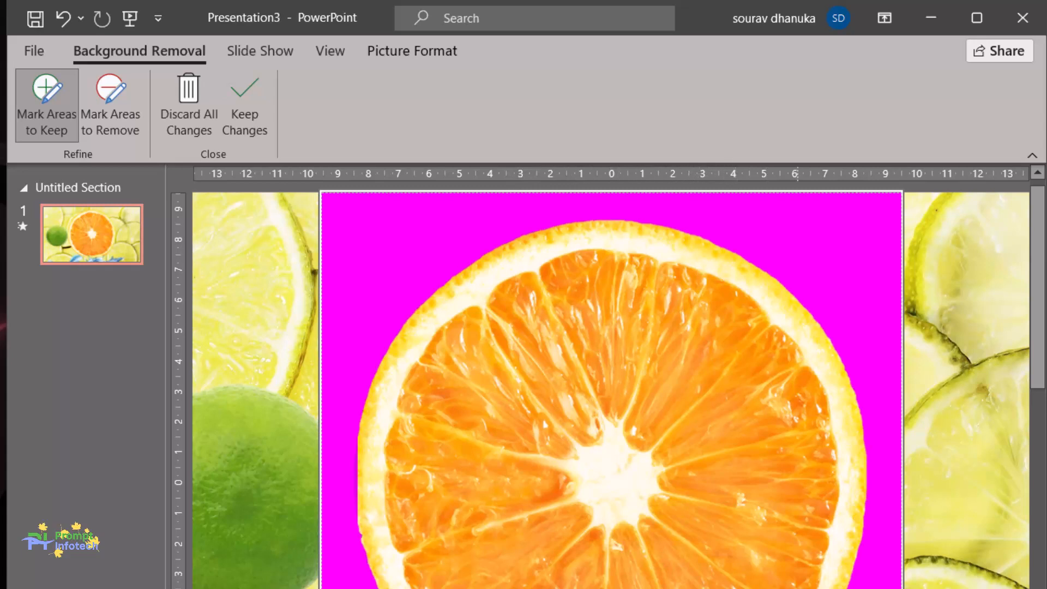
left_click(249, 99)
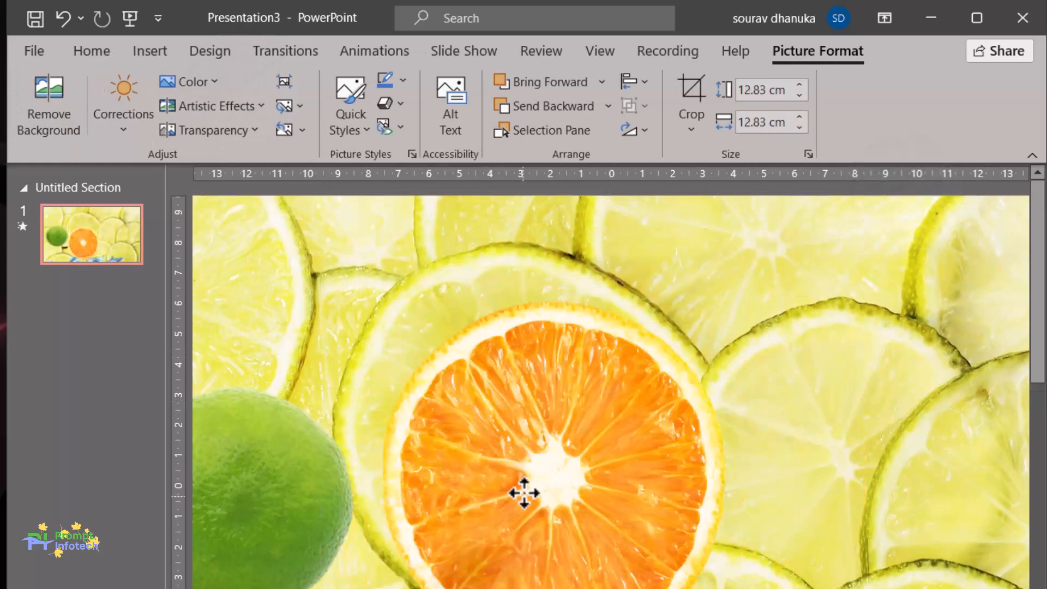
- Shrink the orange slice to 12.83 cm by 12.83 cm and move it over the slide's right edge, vertically centred
left_click_drag(523, 490, 568, 495)
scroll(611, 381, "down", 3)
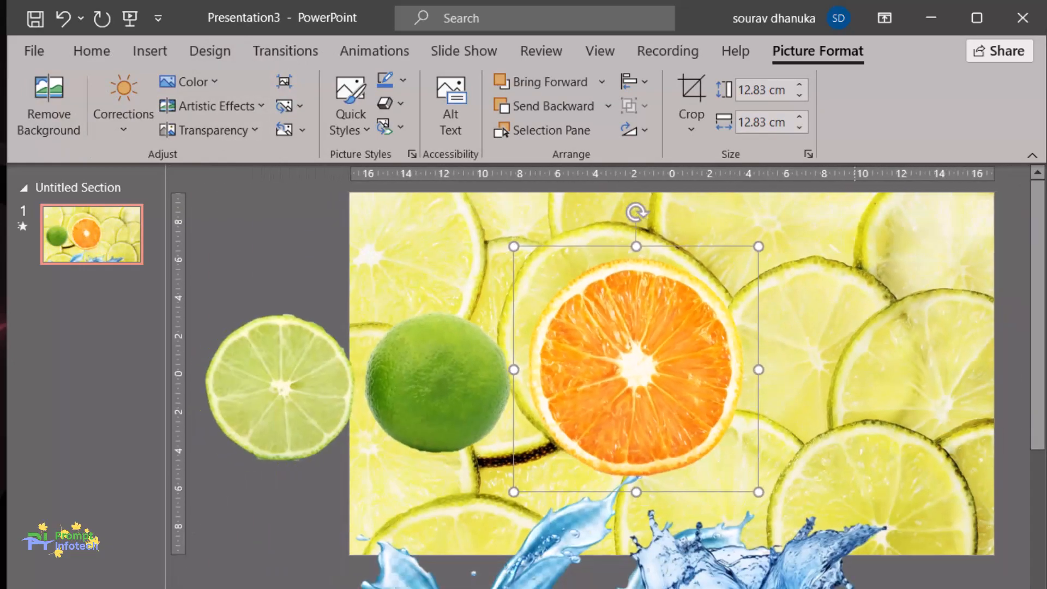
scroll(591, 409, "down", 2)
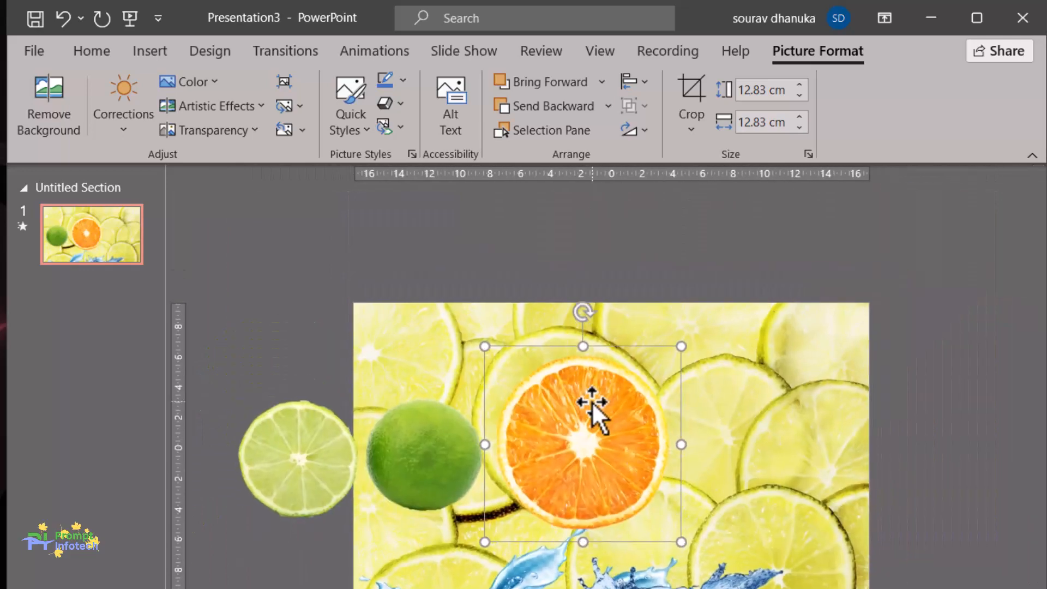
left_click_drag(591, 410, 869, 444)
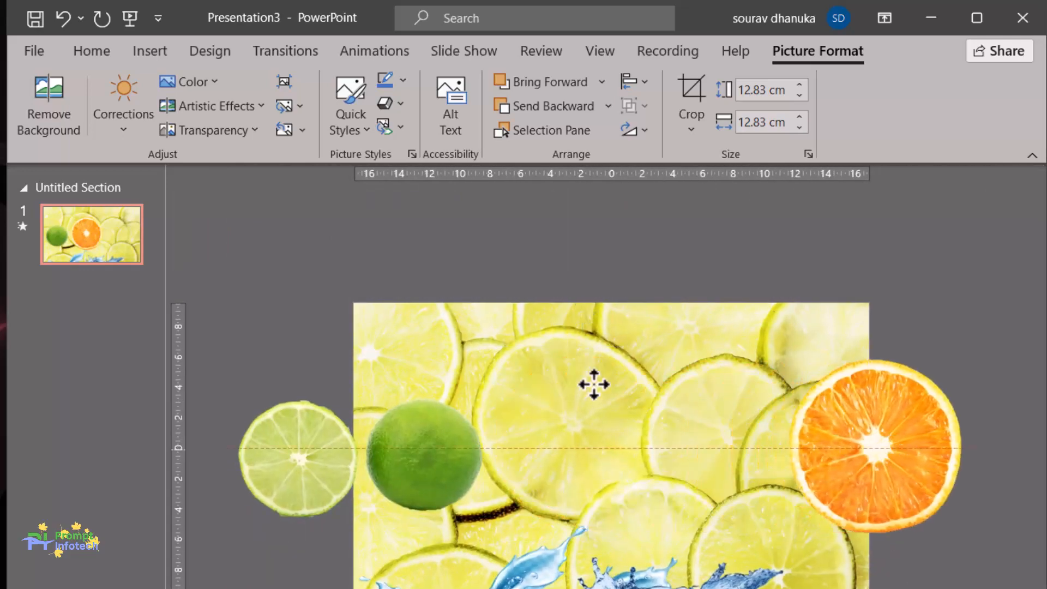
- Copy the lime picture's animations onto the orange slice with Animation Painter
left_click(409, 479)
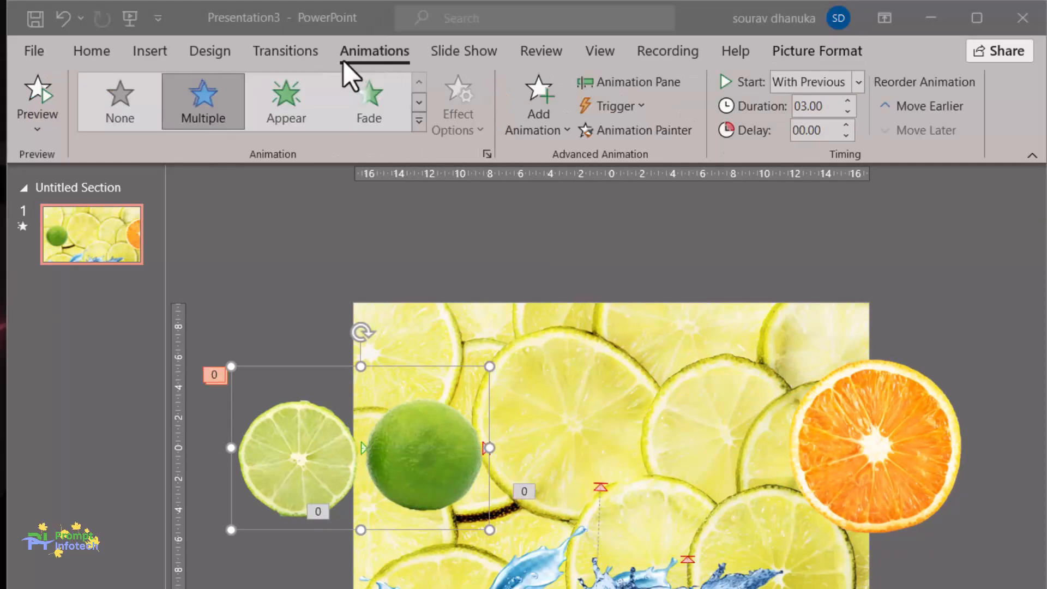
left_click(381, 48)
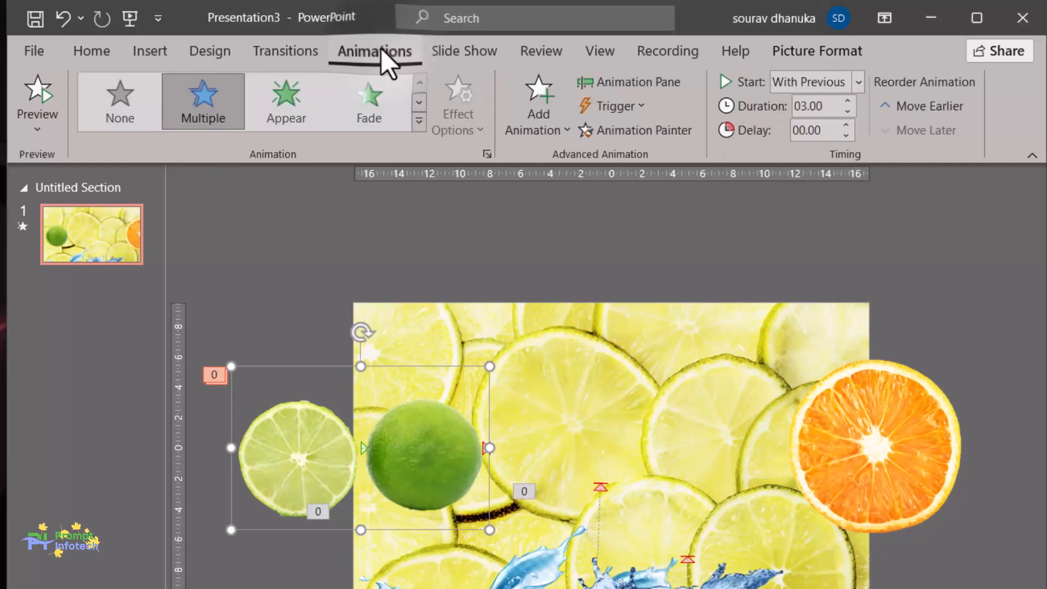
left_click(670, 130)
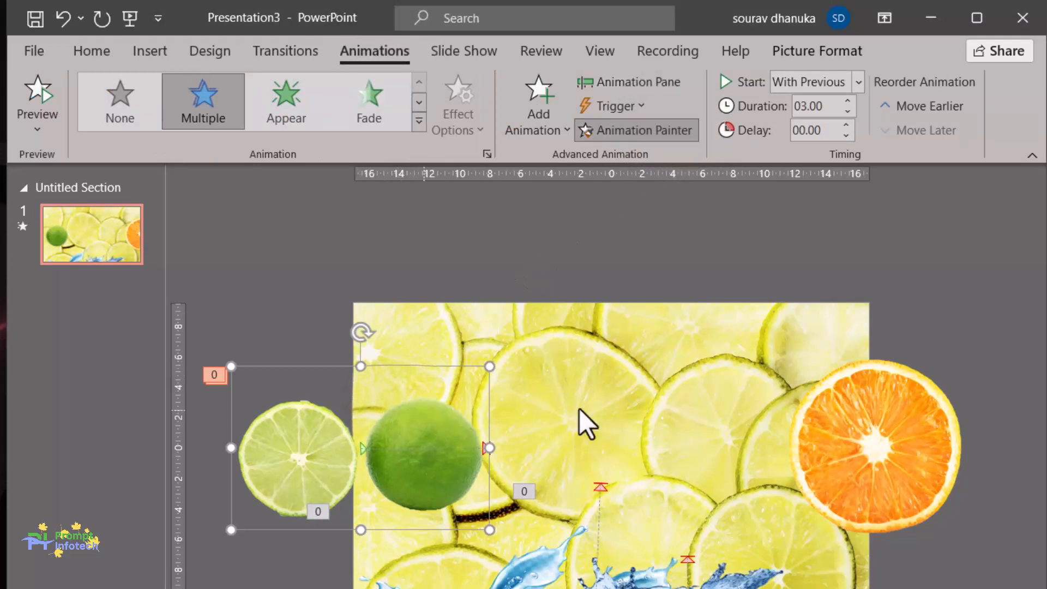
left_click(879, 420)
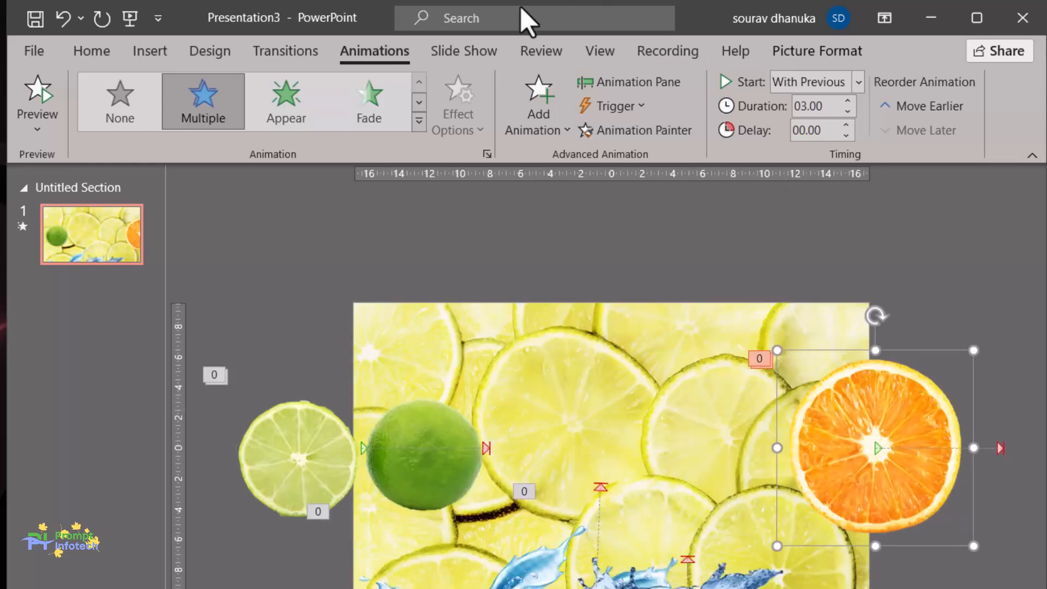
- Show the list of animations and change the orange slice's motion path direction to Left
left_click(628, 81)
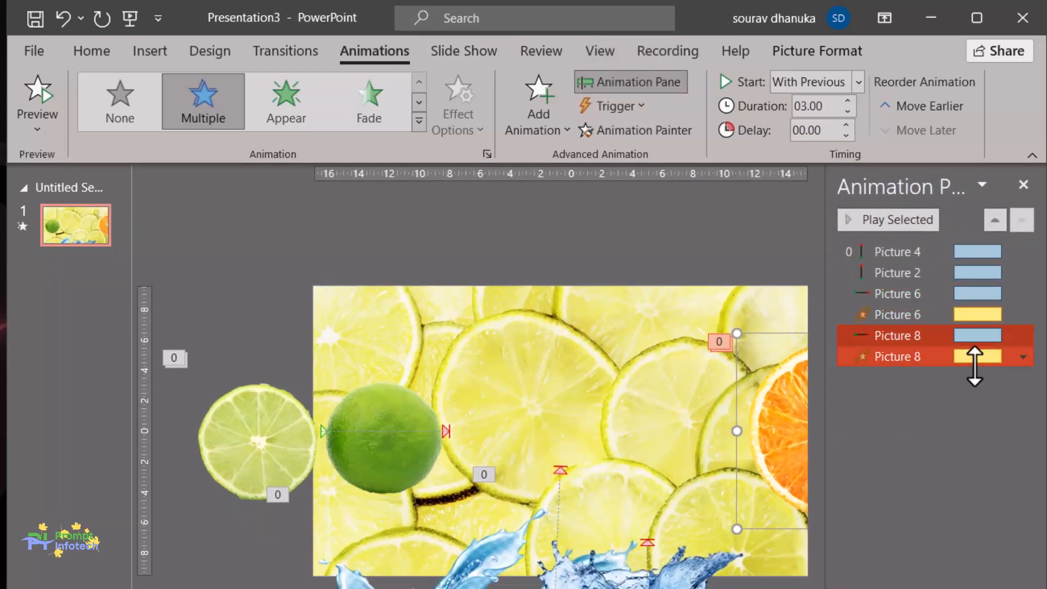
left_click(930, 336)
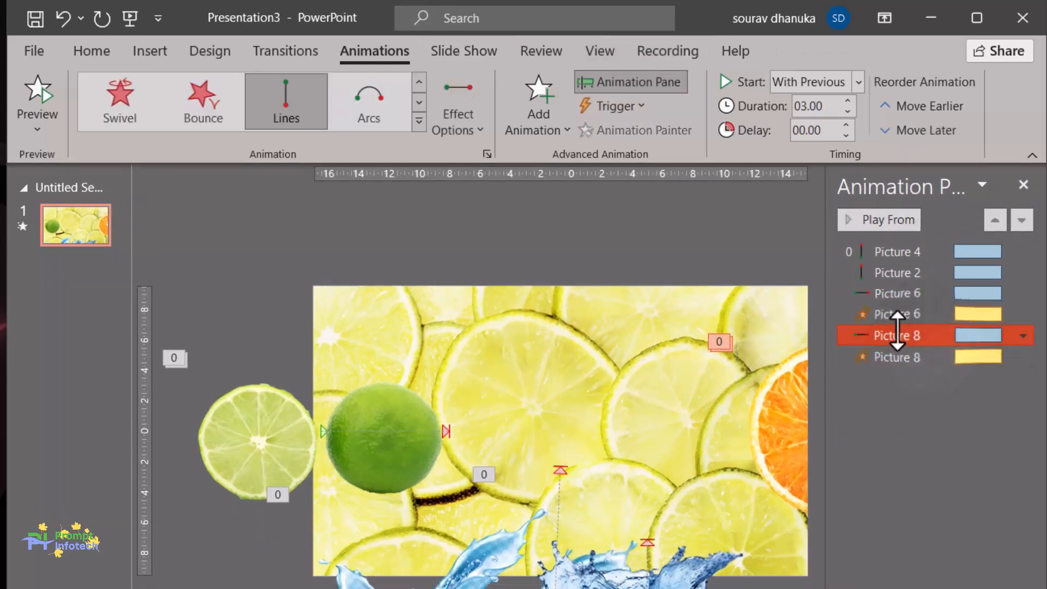
left_click(453, 113)
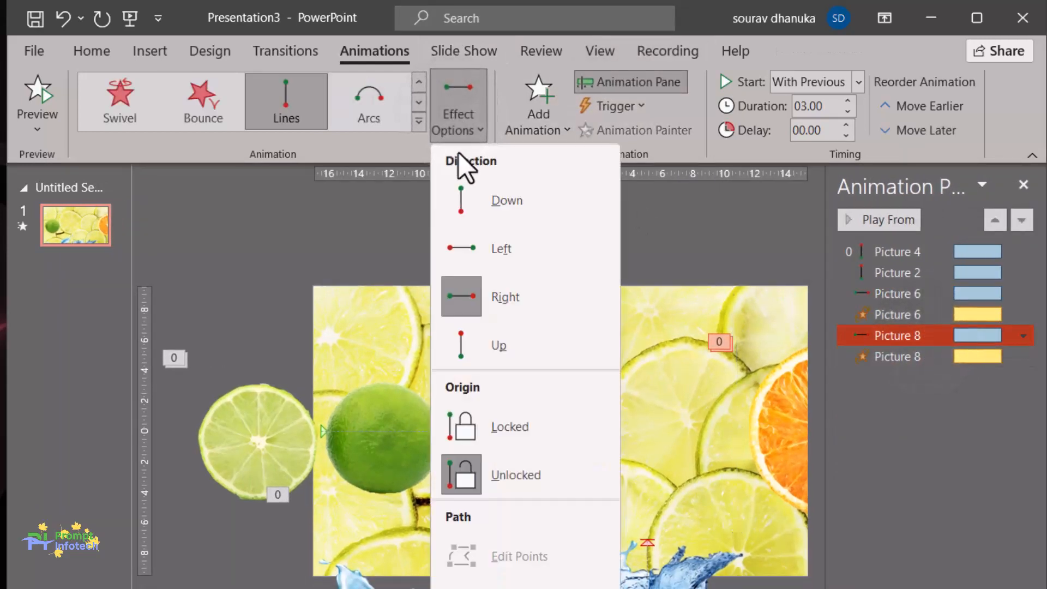
left_click(473, 251)
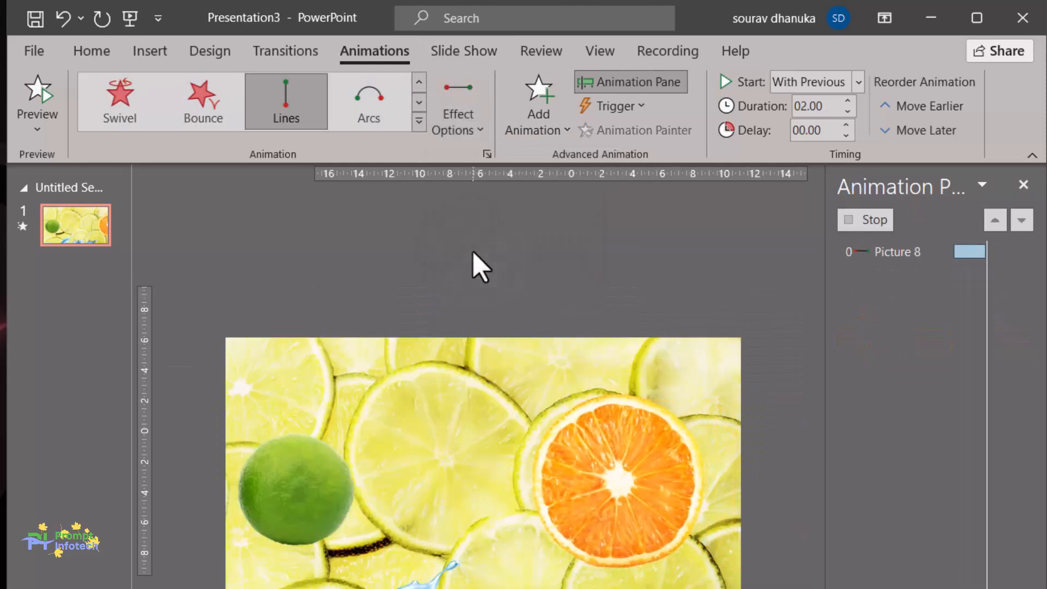
- Extend the orange slice's leftward motion path so its end point lies near the middle of the slide
left_click(692, 429)
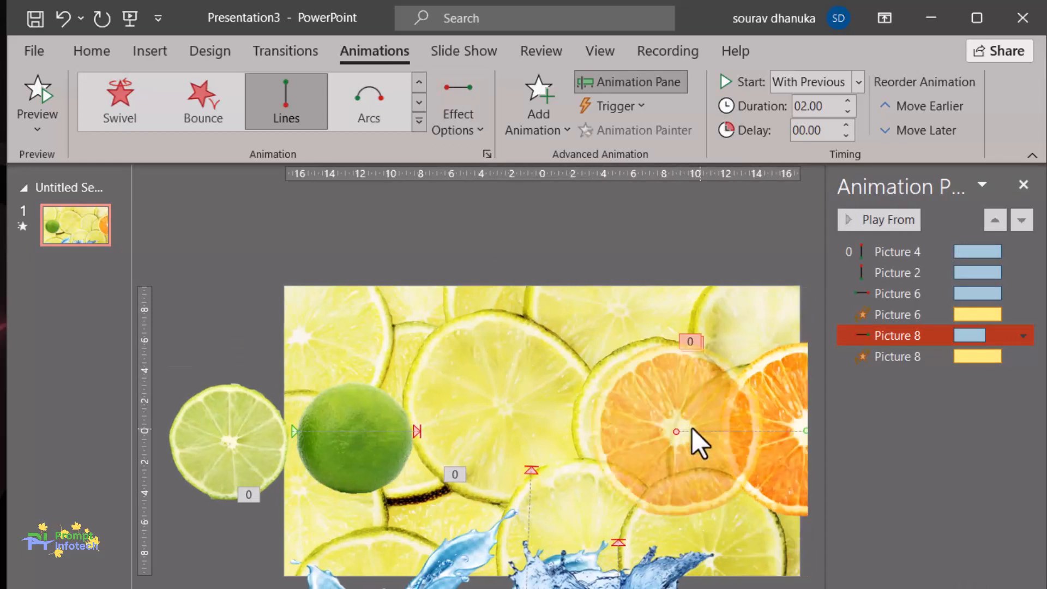
left_click_drag(675, 432, 557, 420)
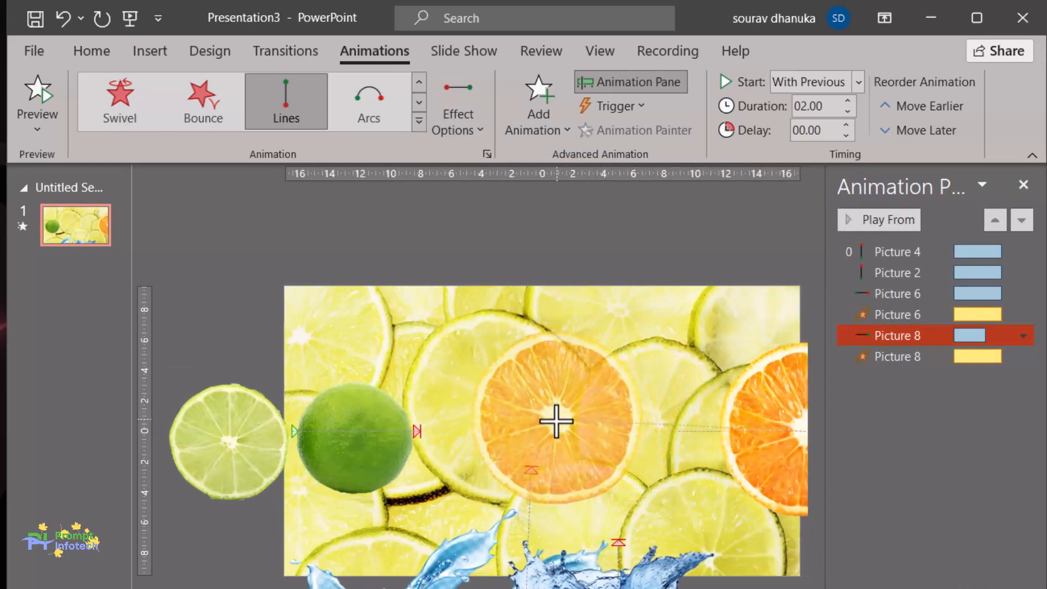
left_click(942, 562)
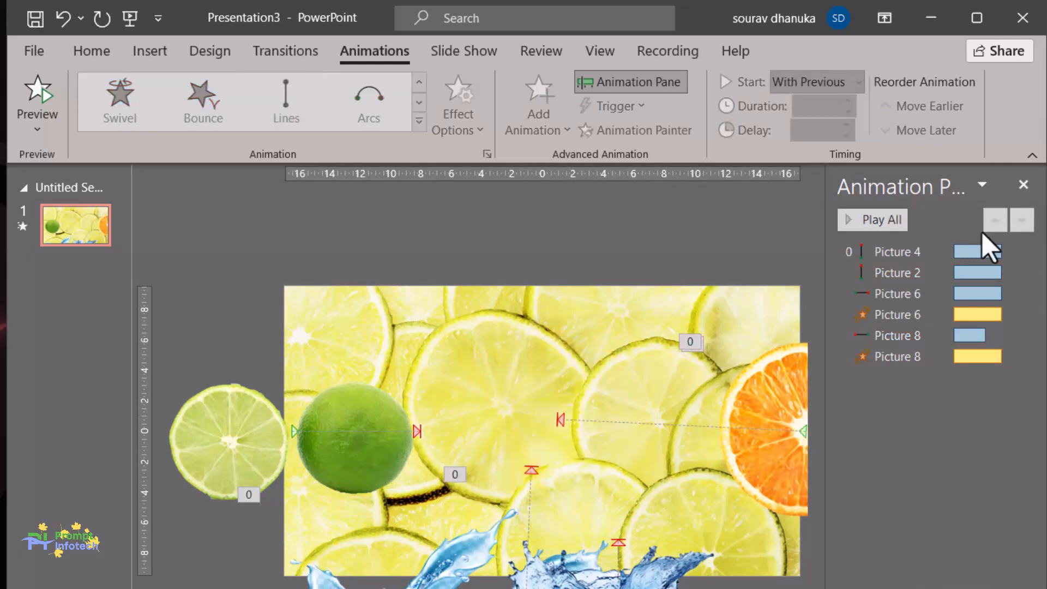
- Lengthen the orange slice's motion path duration to match the other animations
left_click(917, 334)
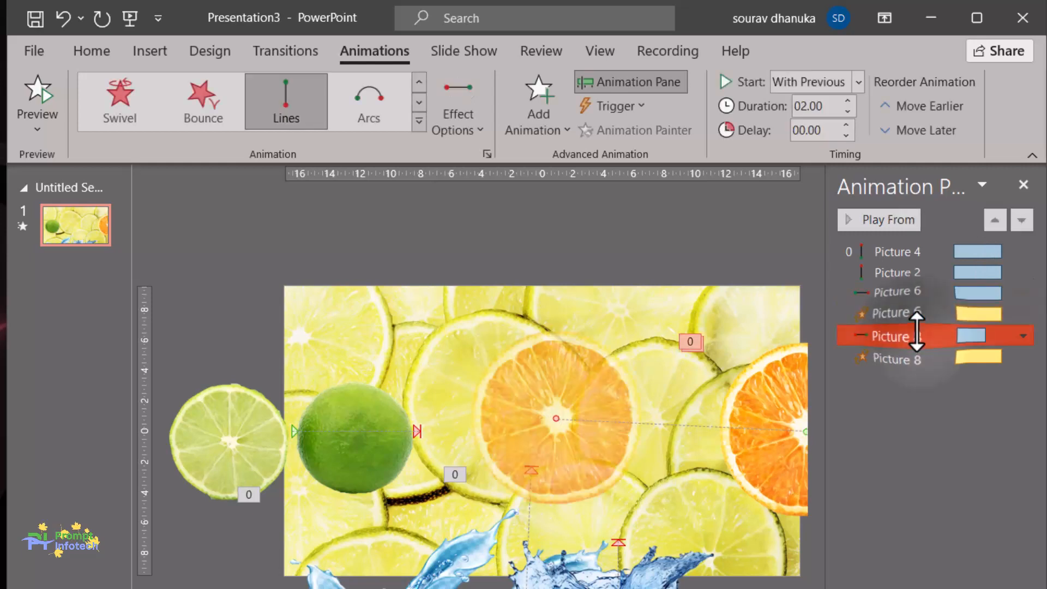
left_click(846, 100)
left_click(846, 101)
left_click(846, 100)
left_click(846, 100)
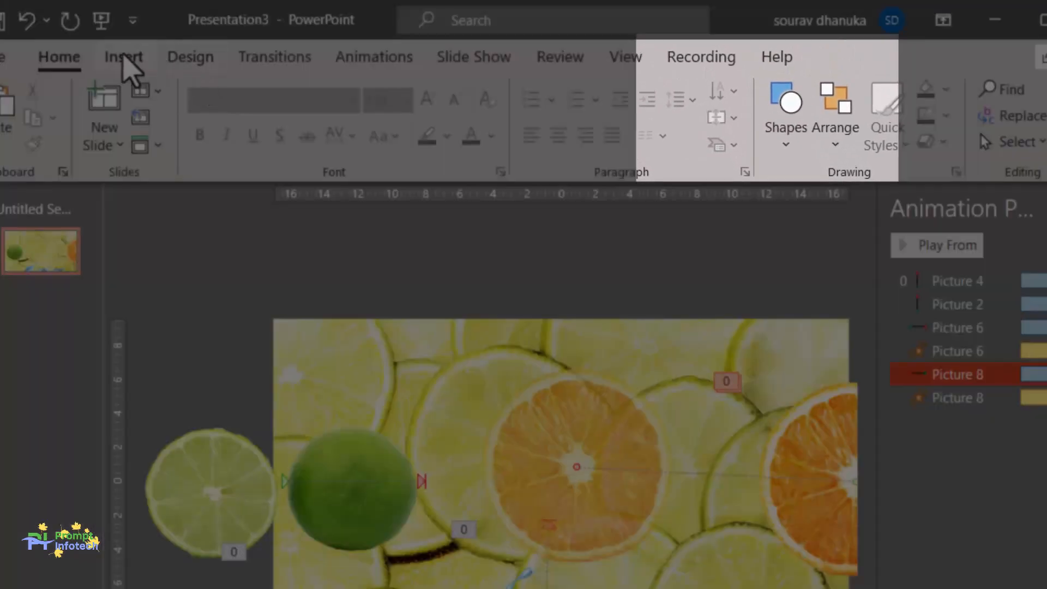
- Insert a text box reading "Liquid" in the upper middle of the slide
left_click(123, 55)
left_click(752, 114)
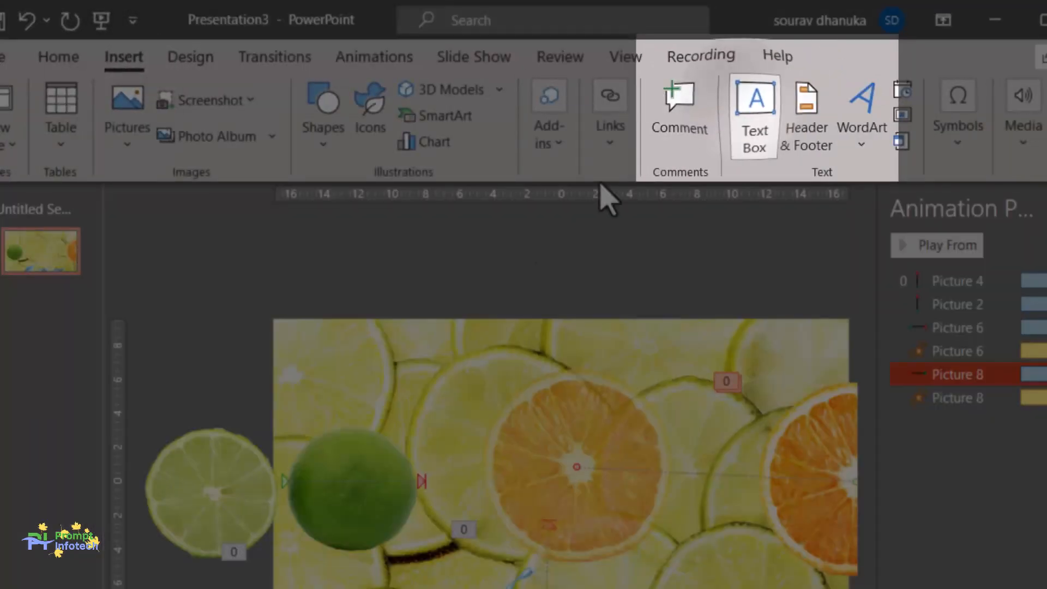
left_click(461, 357)
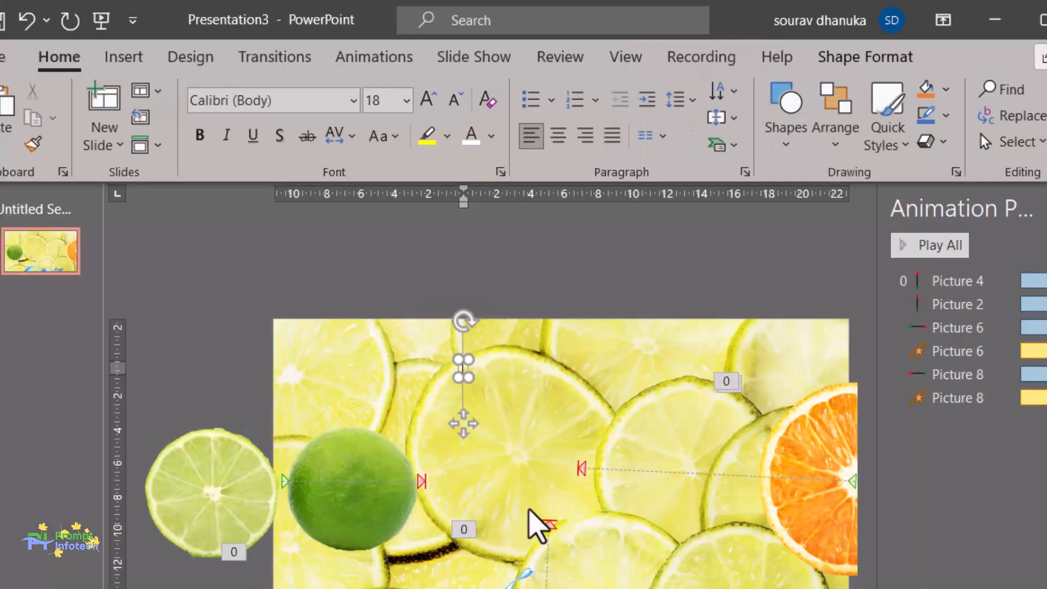
type("Liquid")
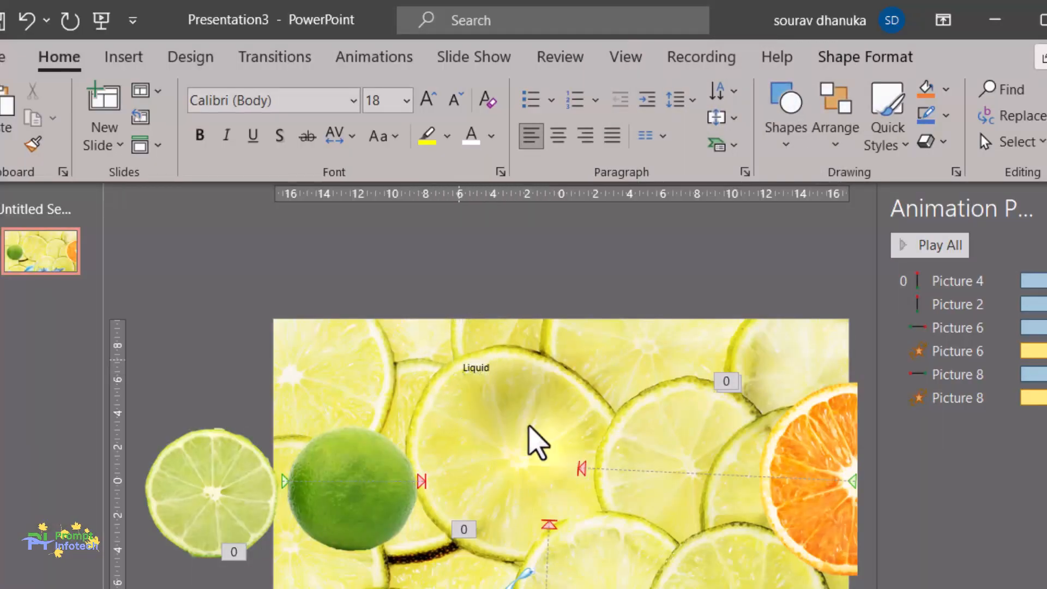
- Format the "Liquid" text in Cooper Black at size 72
left_click(353, 101)
scroll(386, 509, "down", 15)
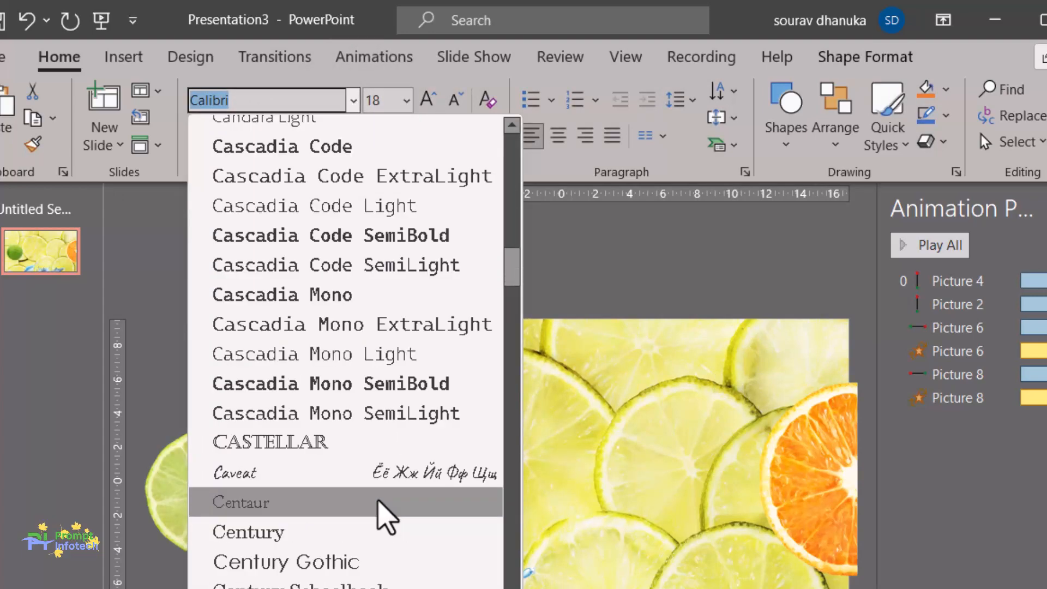
left_click(278, 582)
left_click(406, 100)
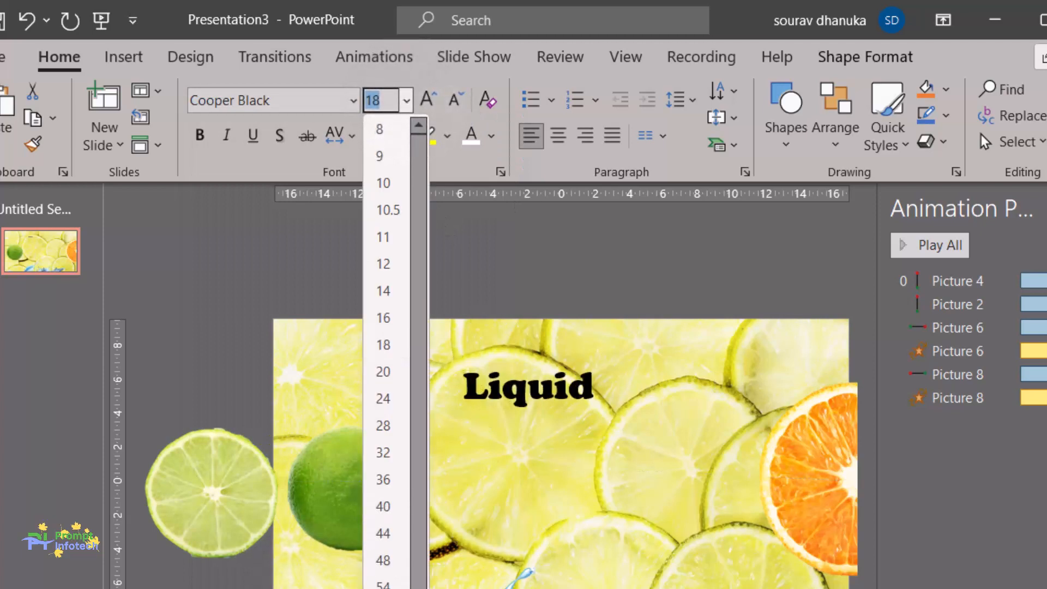
left_click(383, 588)
- Change the "Liquid" text's font to Big John and enlarge it to size 115
left_click(354, 100)
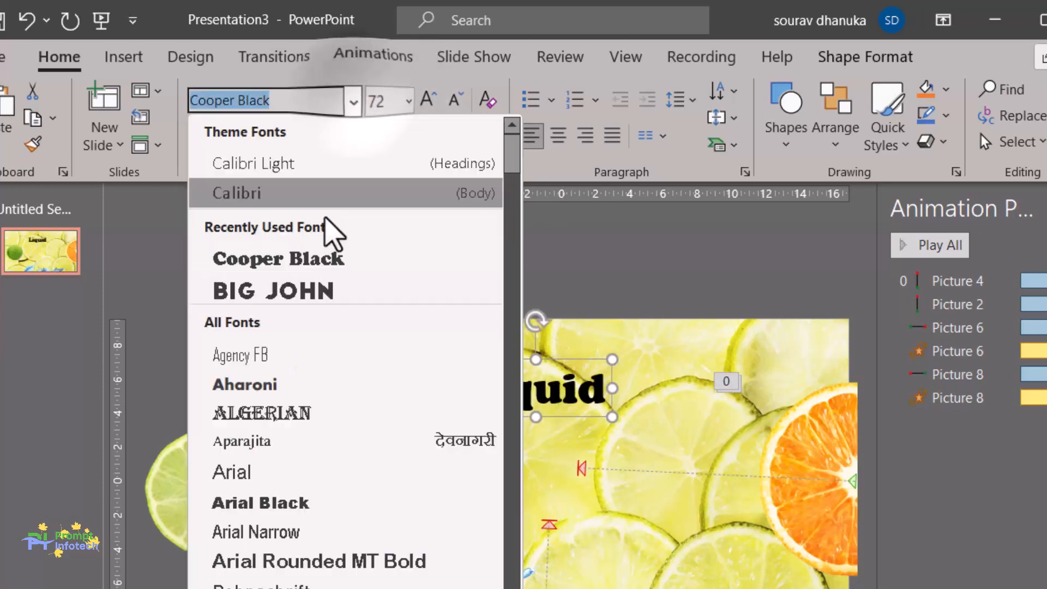
left_click(285, 296)
left_click(428, 98)
left_click(426, 106)
left_click(425, 106)
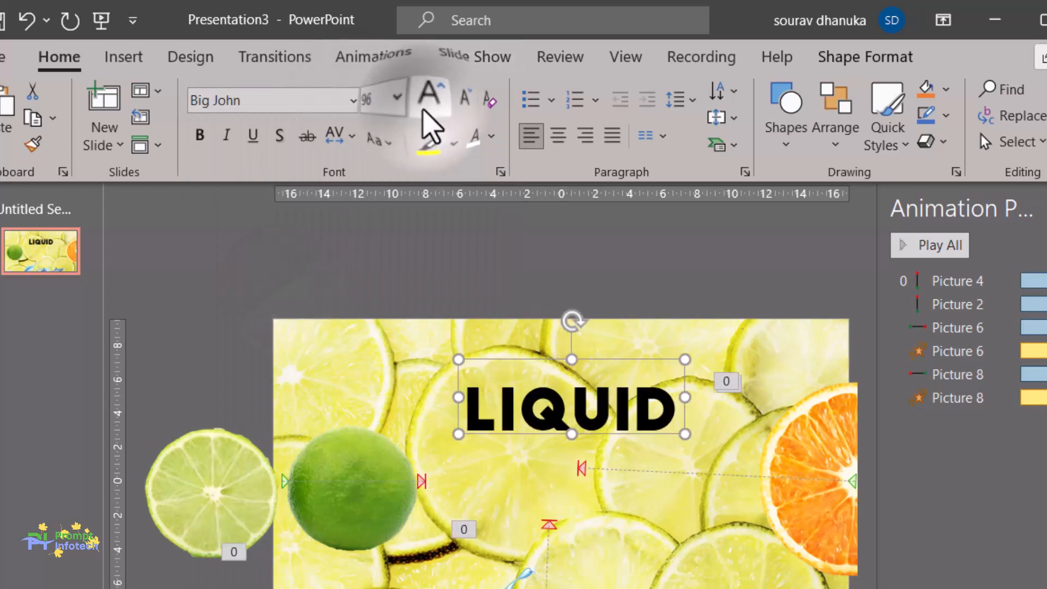
left_click(425, 106)
left_click(425, 107)
- Colour the LIQUID text white, centre-align it and move it down between the lime and the orange slice
left_click(493, 135)
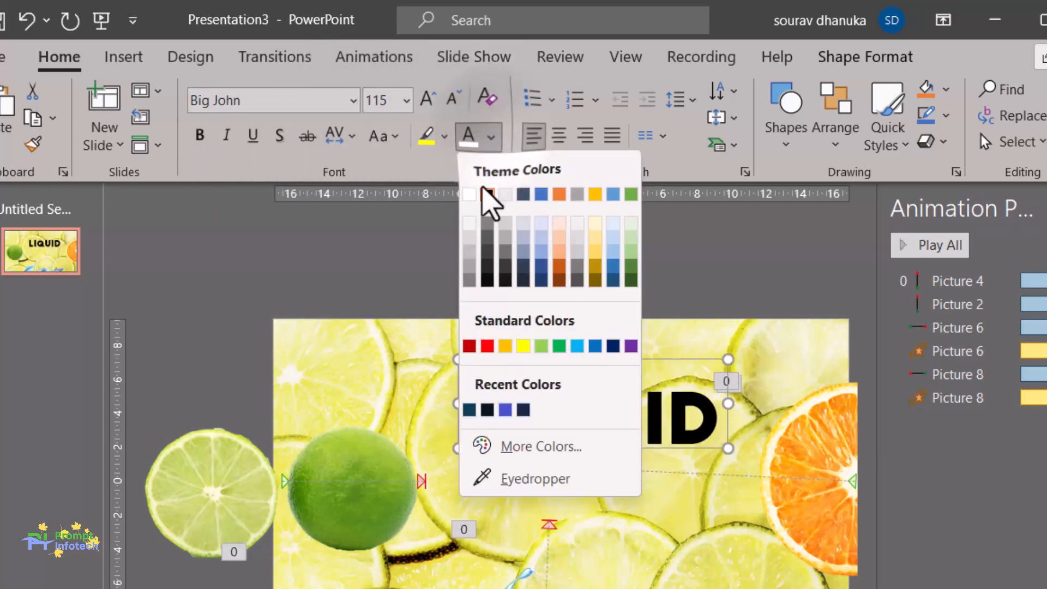
left_click(480, 196)
left_click_drag(572, 359, 555, 412)
key("ctrl+e")
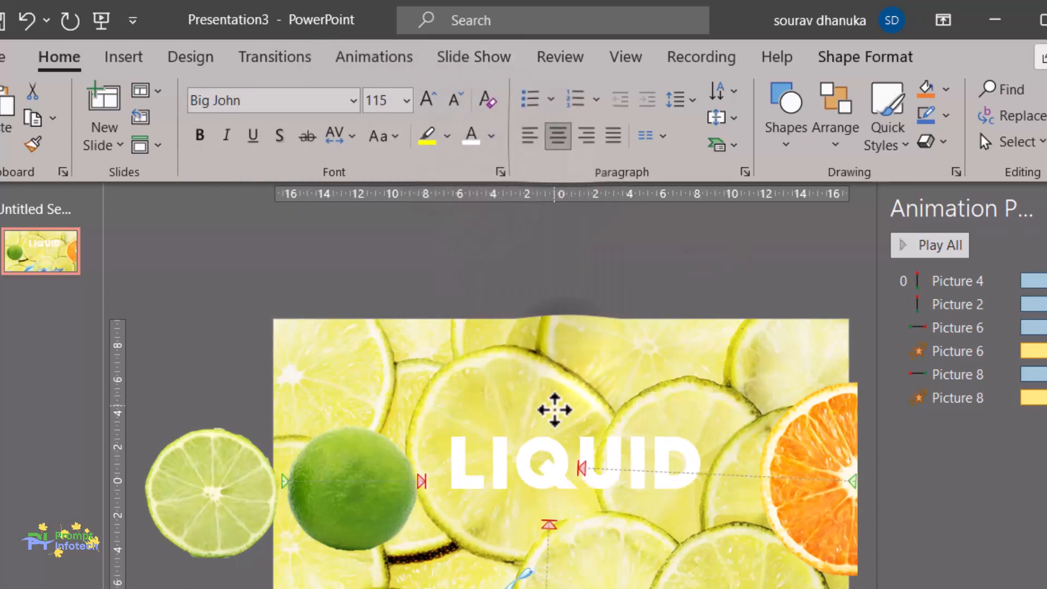
- Enlarge the LIQUID text to size 166 and shift its box slightly upward
left_click(436, 99)
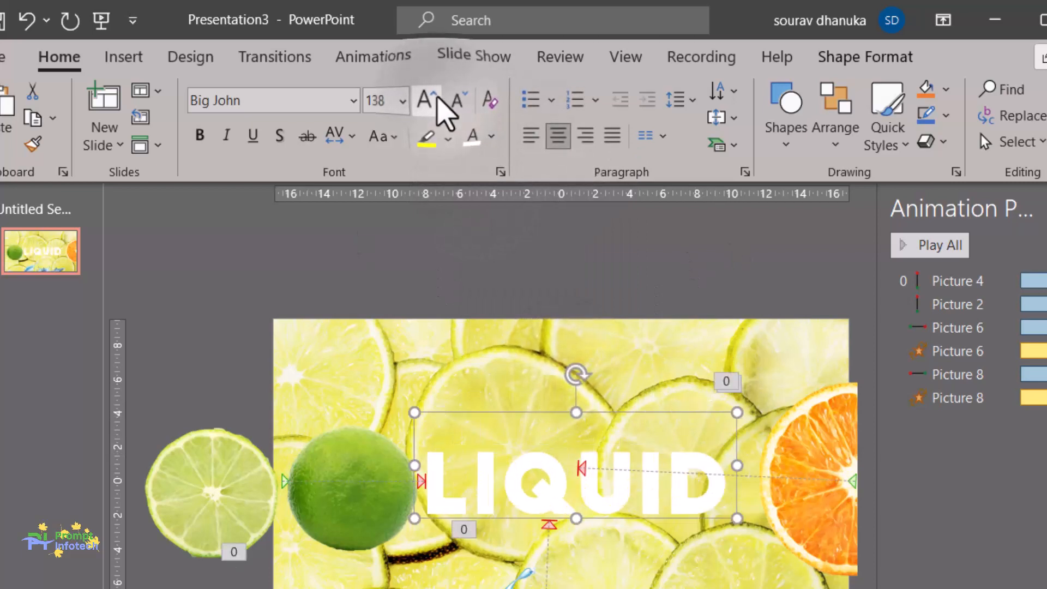
left_click(436, 99)
left_click_drag(599, 414, 603, 384)
- Duplicate the LIQUID text box and align the copy exactly over the original
key("ctrl+v")
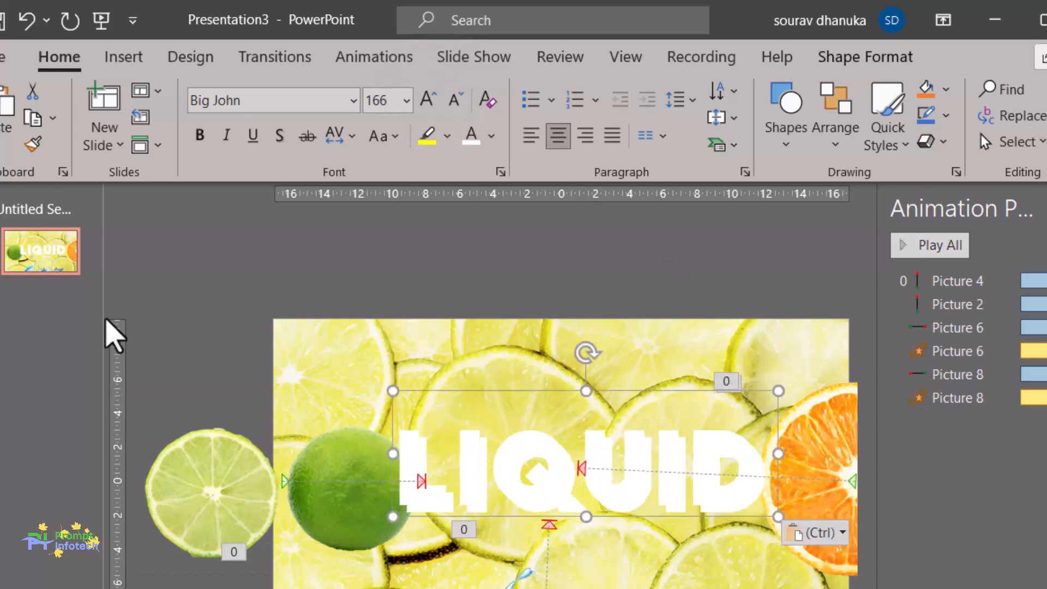
left_click(545, 392)
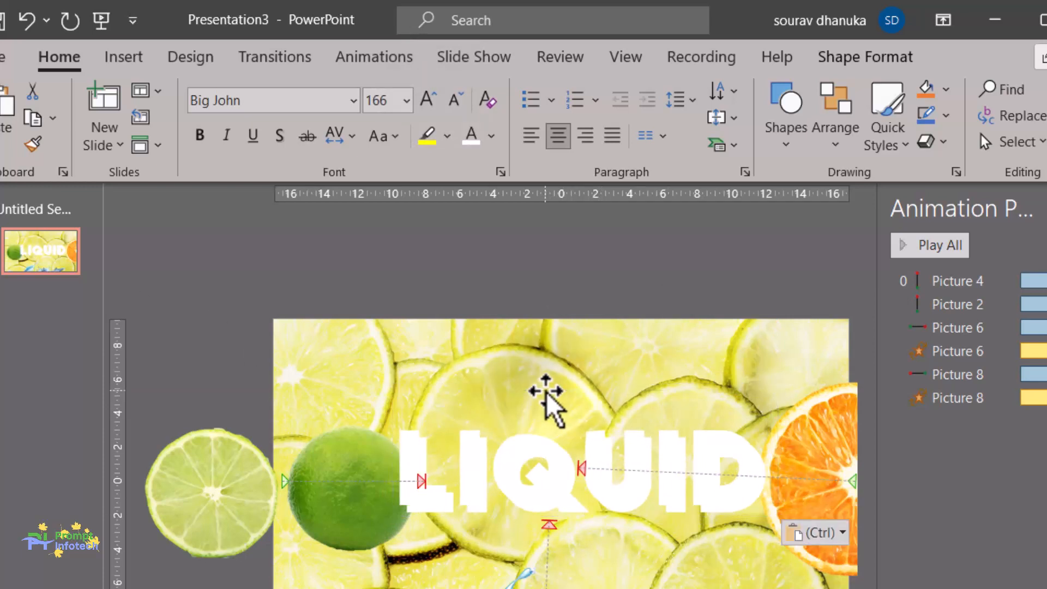
scroll(315, 319, "up", 1)
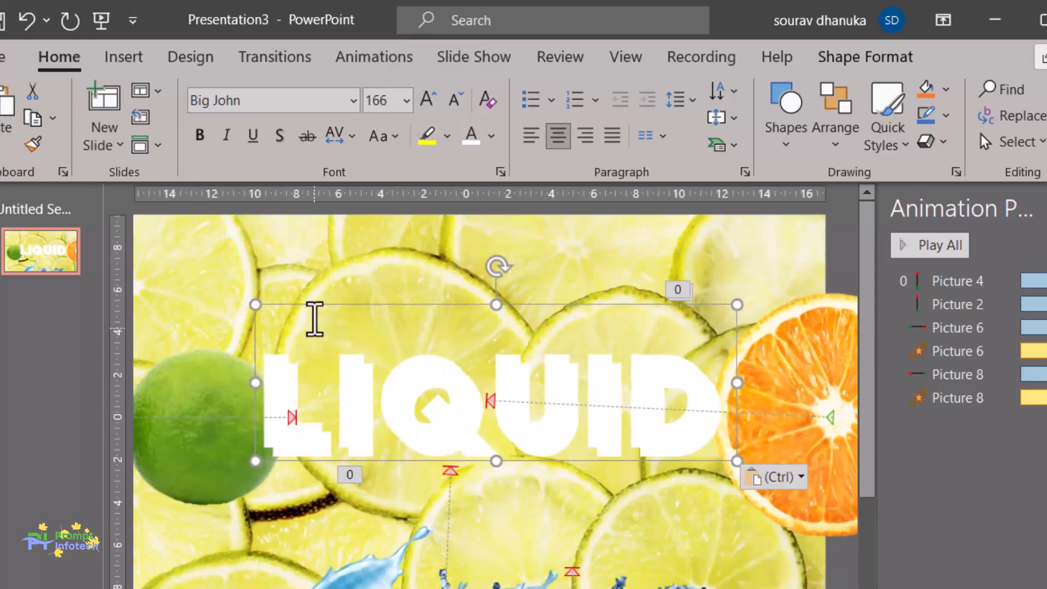
left_click_drag(358, 305, 348, 295)
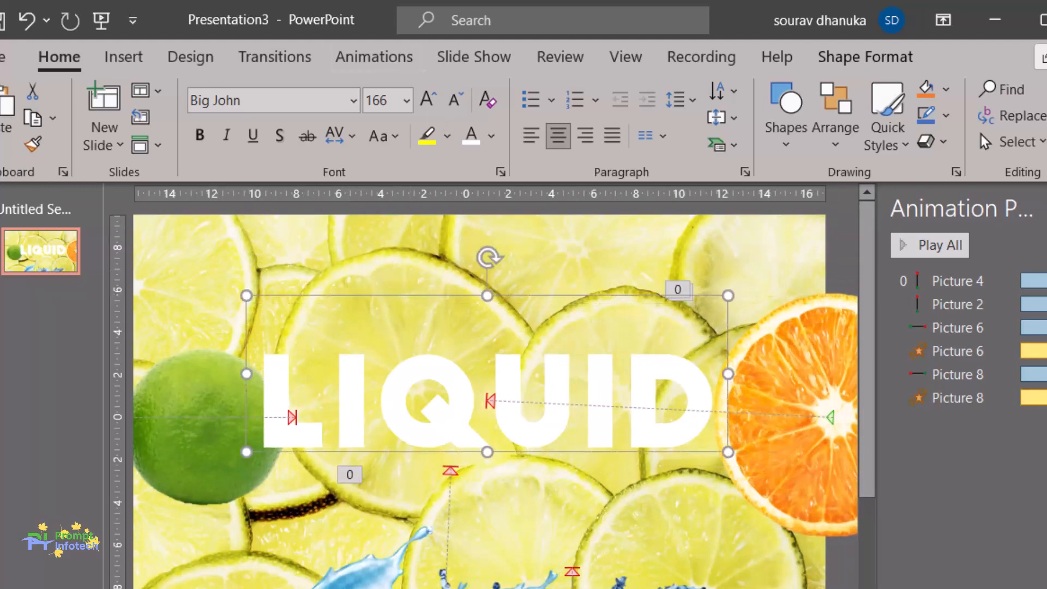
scroll(495, 386, "down", 1)
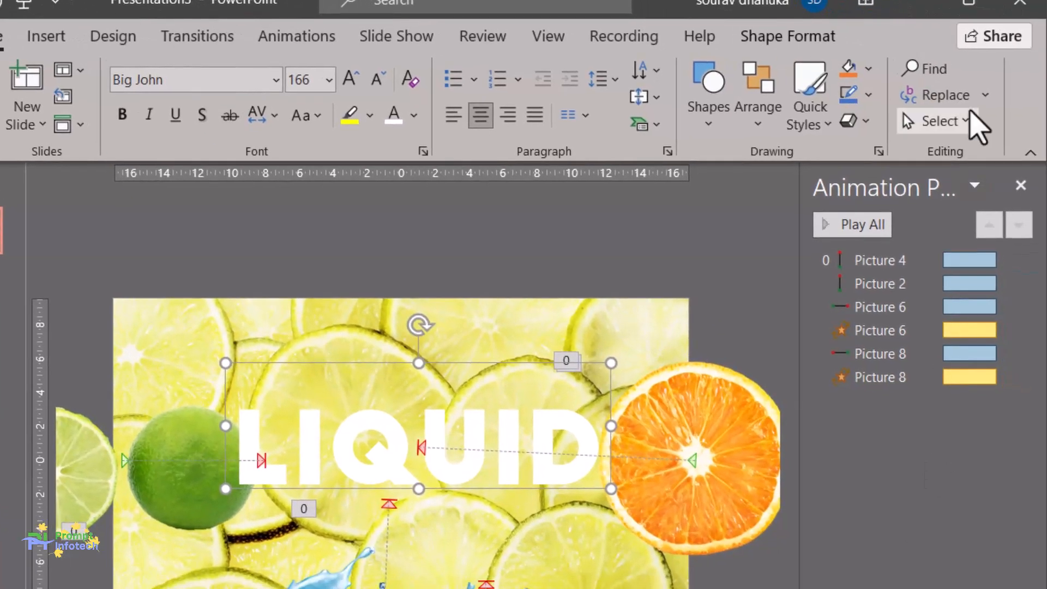
- Open the list of the slide's objects and rename Picture 4 as "Water1"
left_click(1042, 141)
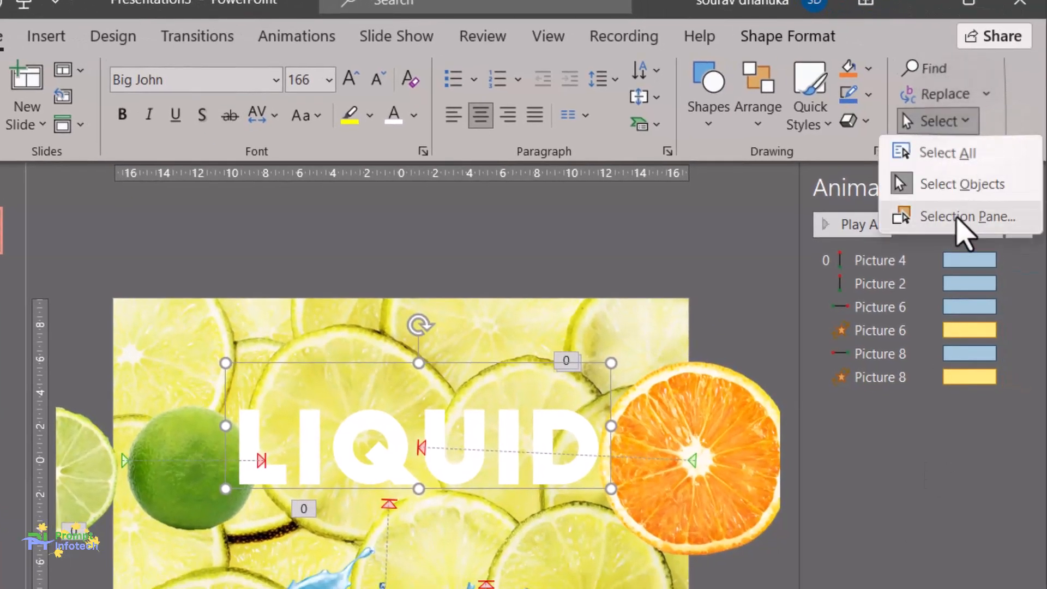
left_click(959, 216)
left_click(806, 375)
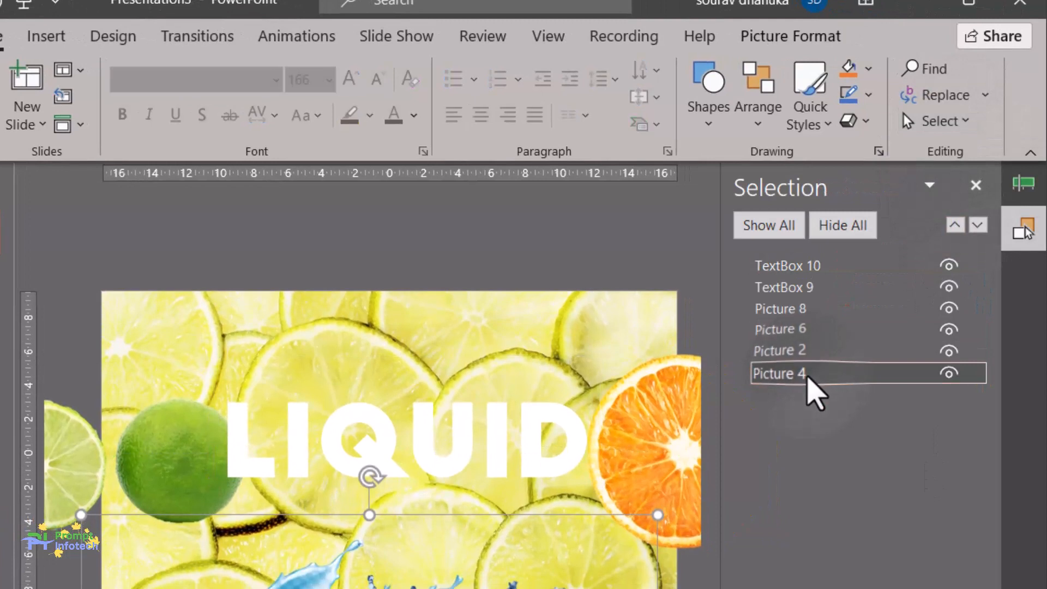
left_click(807, 375)
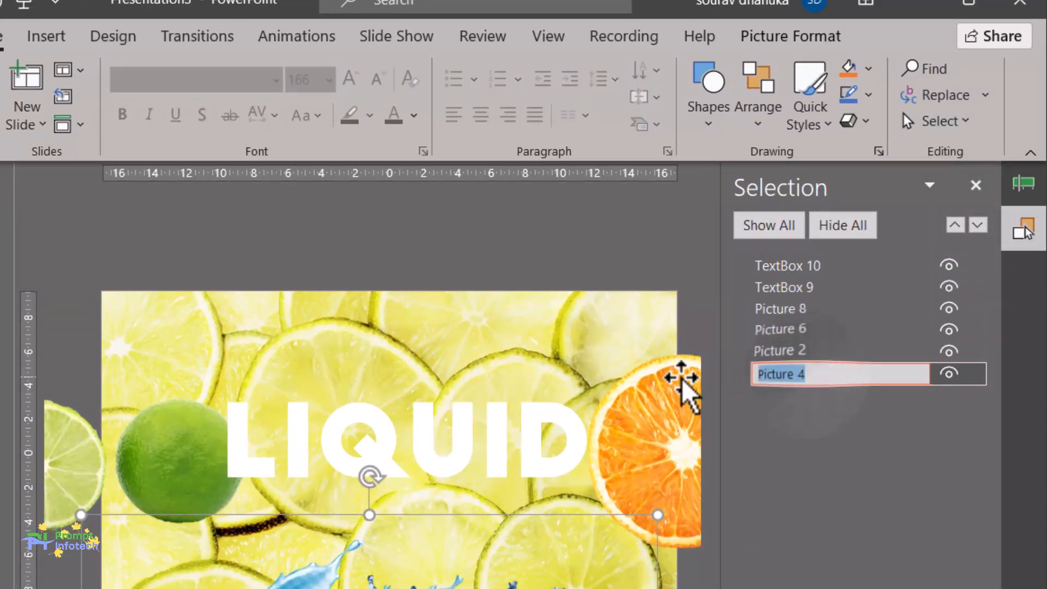
type("Water")
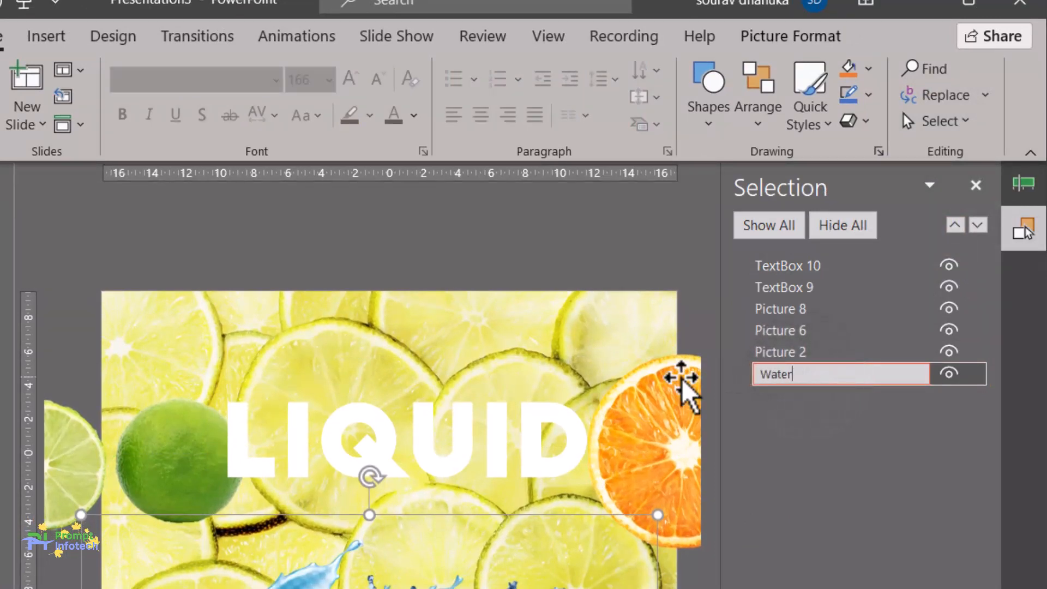
type("1")
key("Return")
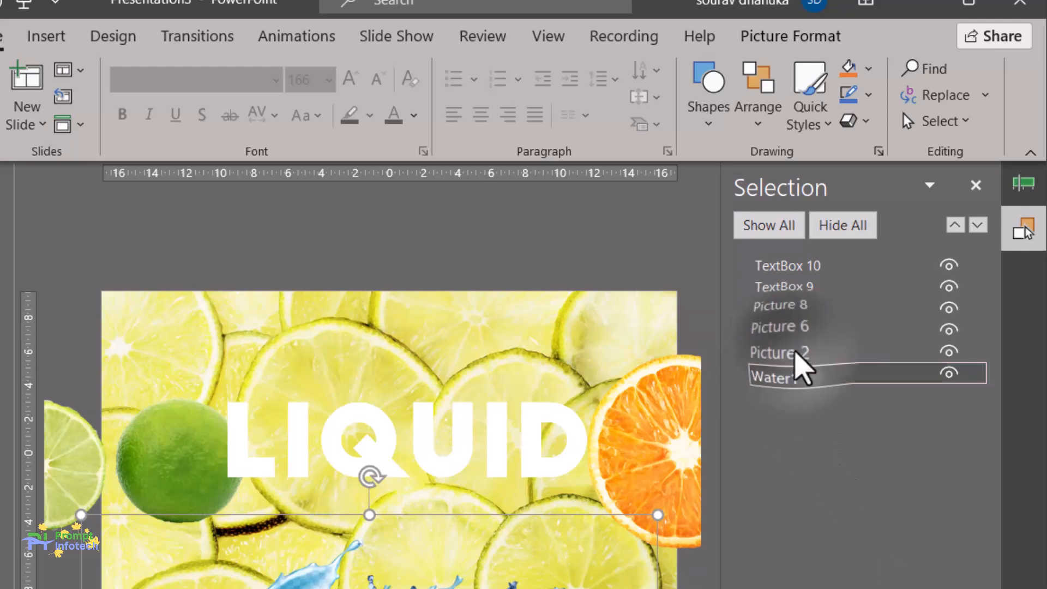
- Rename Picture 2 as "Water2" and Picture 6 as "lemon"
double_click(796, 352)
left_click_drag(836, 359, 716, 360)
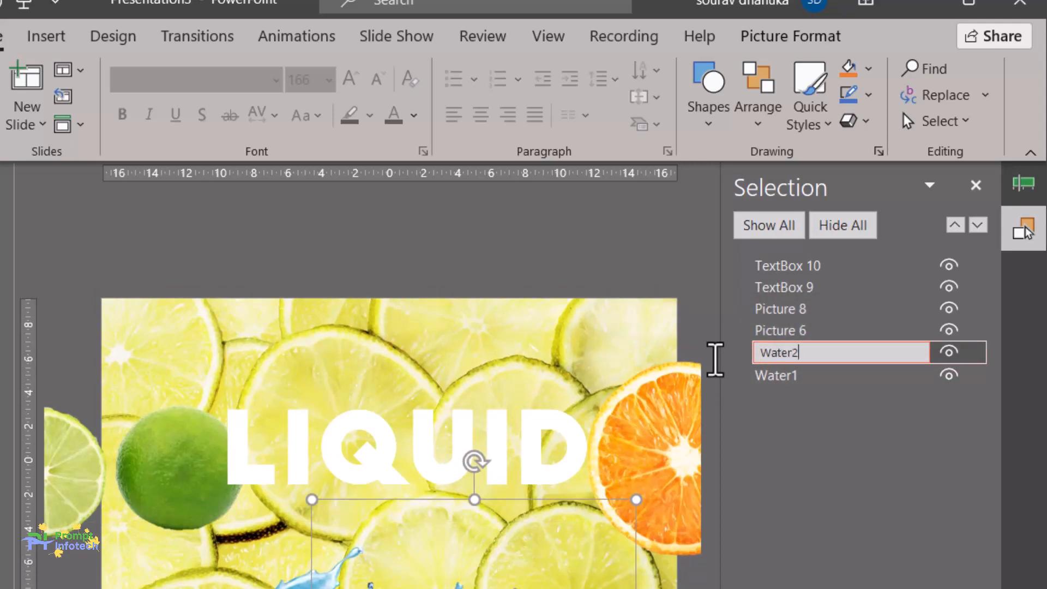
key("Return")
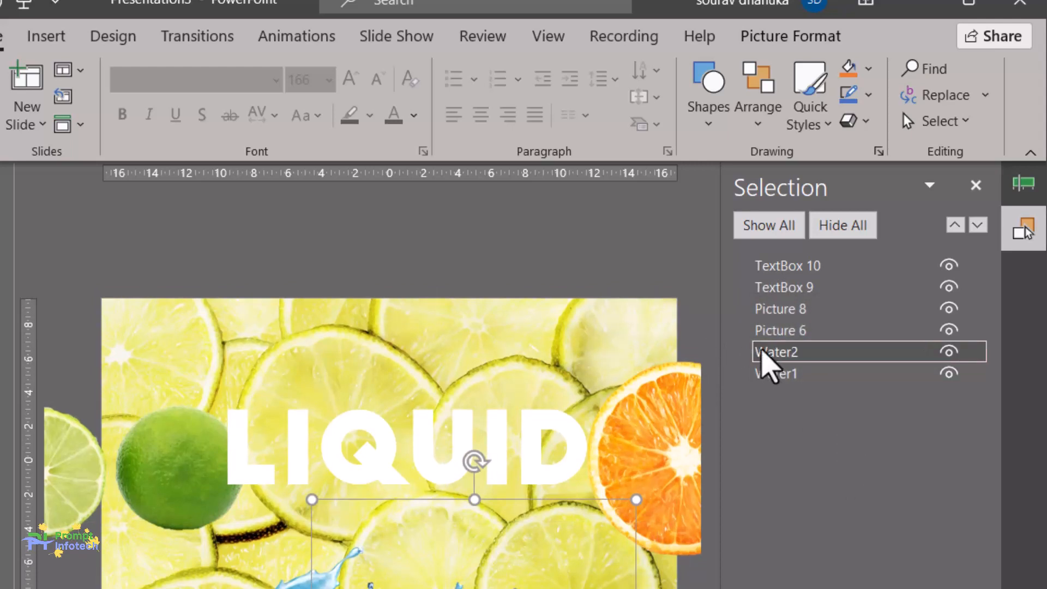
left_click(783, 333)
left_click(814, 329)
left_click_drag(813, 330, 725, 322)
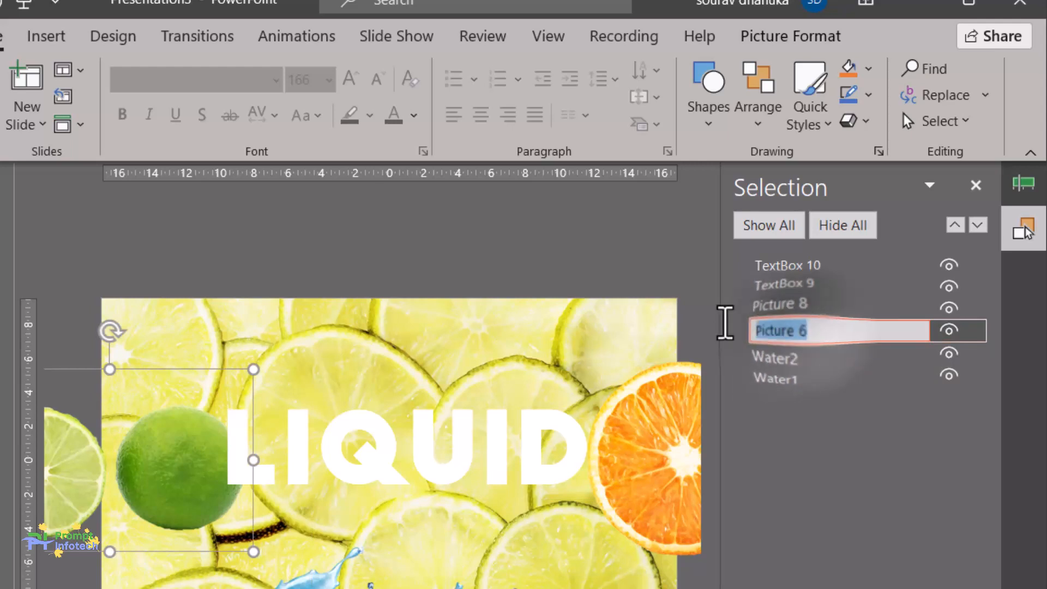
key("BackSpace")
- Rename Picture 8 as "Orange" and TextBox 9 as "original text"
left_click(763, 311)
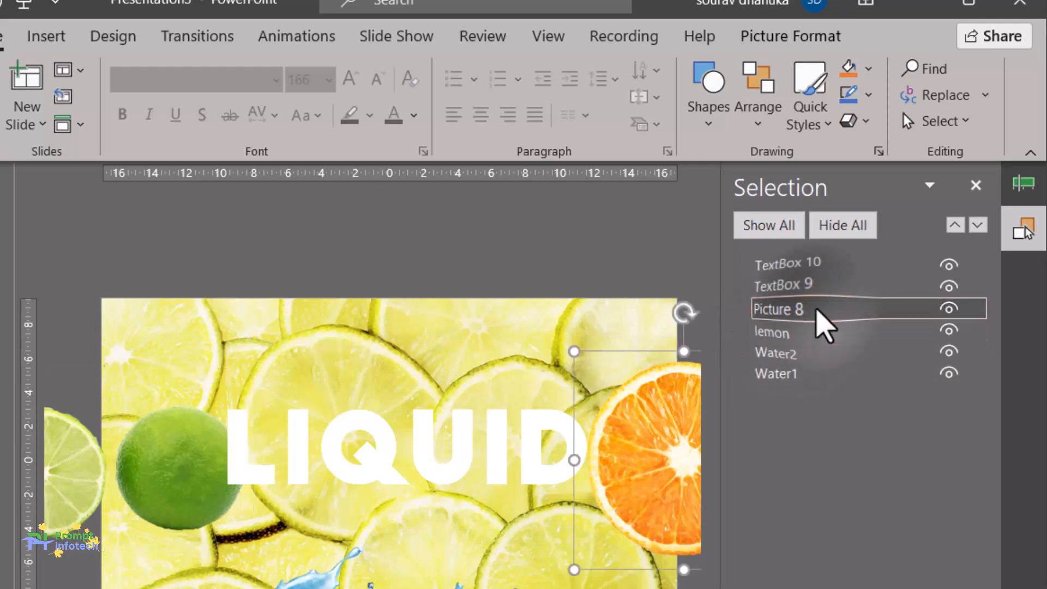
left_click(764, 311)
left_click_drag(764, 311, 705, 304)
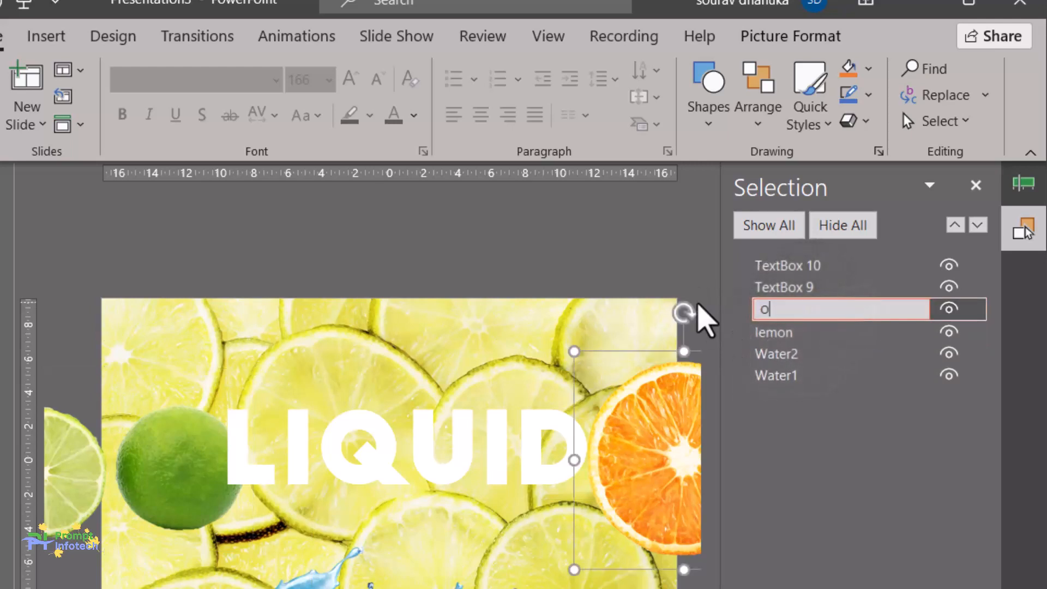
type("Orange")
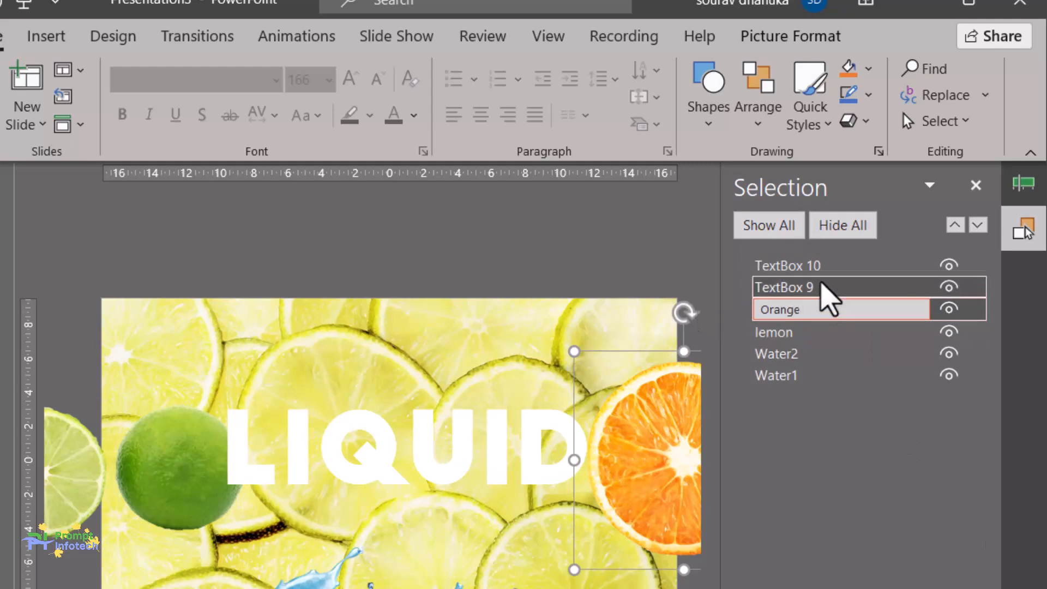
left_click(832, 289)
left_click(824, 287)
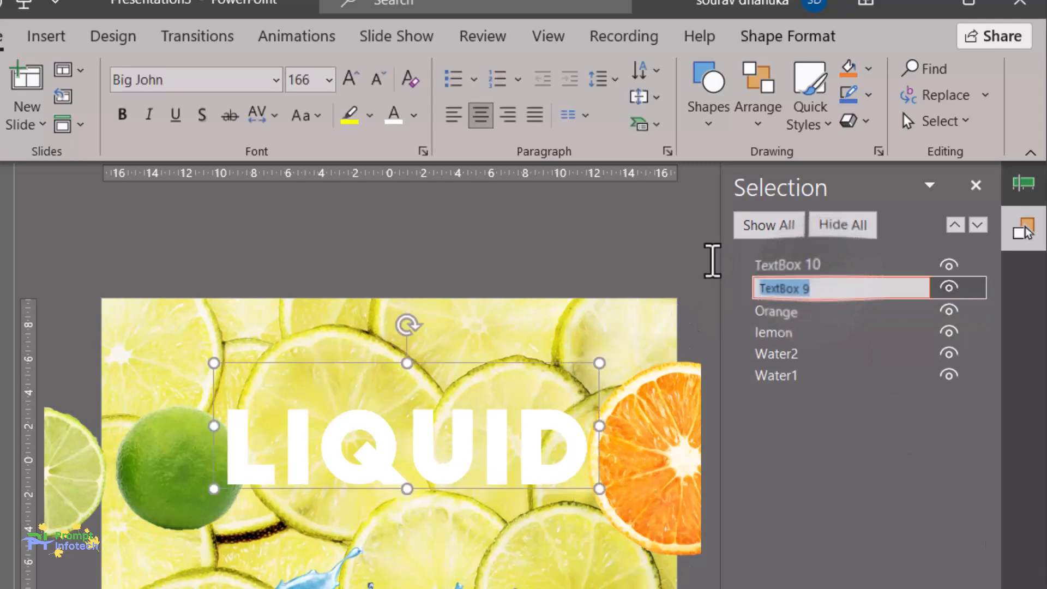
type("original")
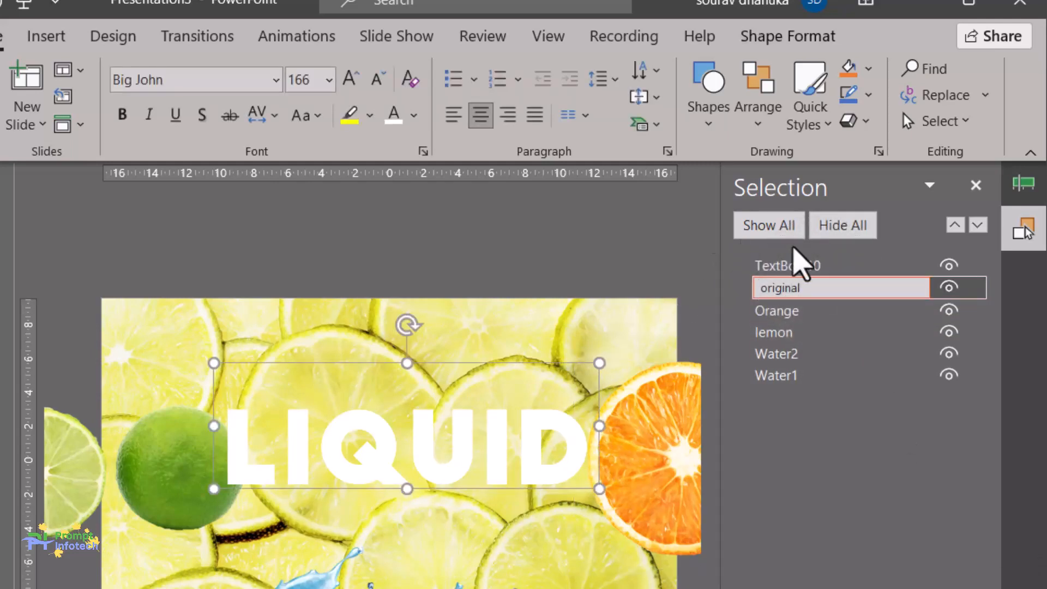
key("Return")
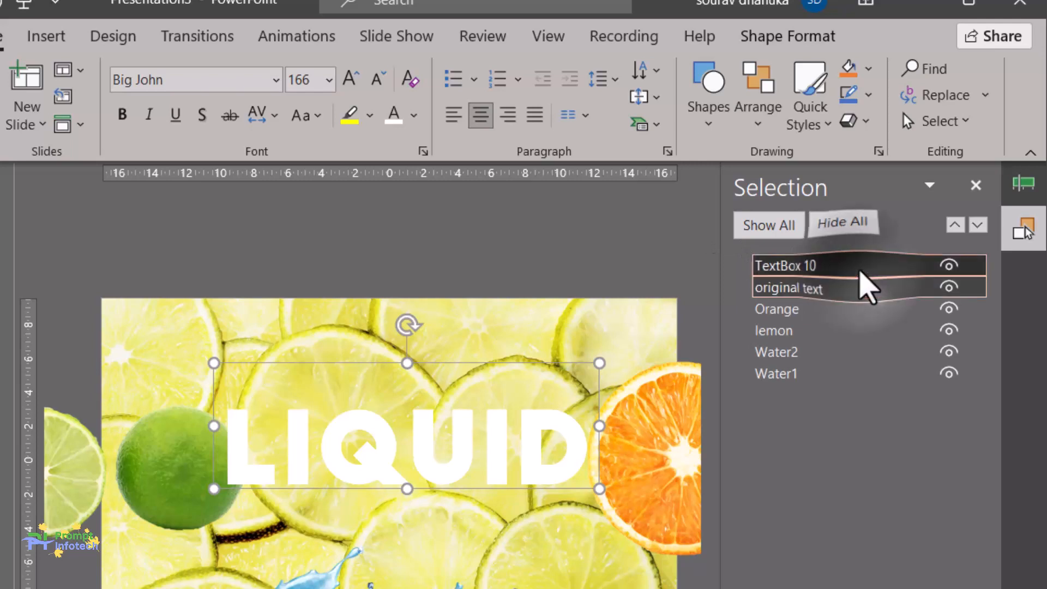
- Rename TextBox 10 as "Duplicate text"
double_click(865, 266)
type("Du")
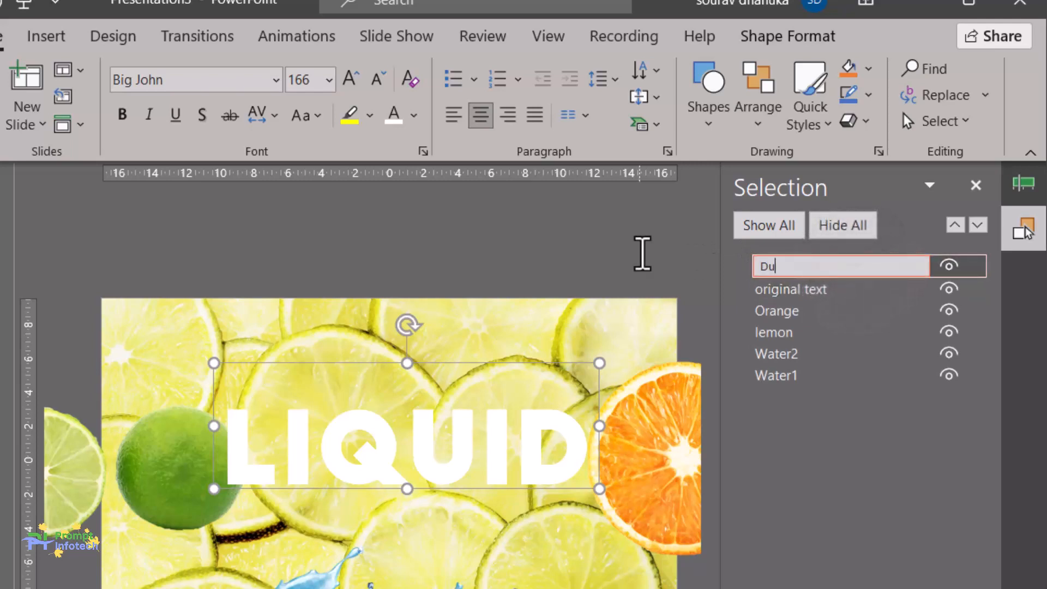
type("plicate text")
key("Return")
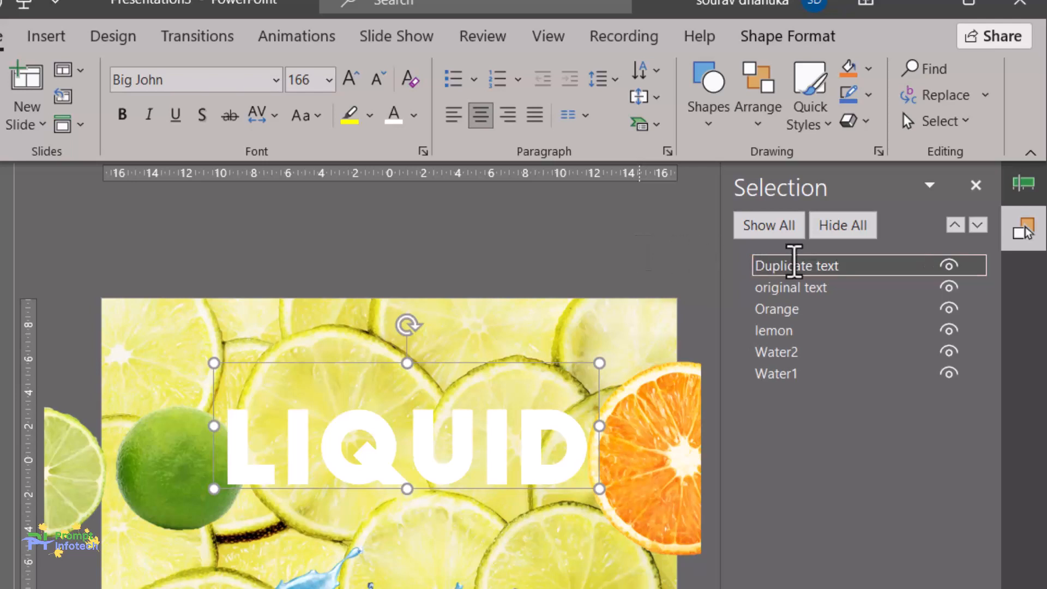
- Give the duplicate LIQUID text no fill and a white text outline with a weight of 1 pt
left_click(764, 38)
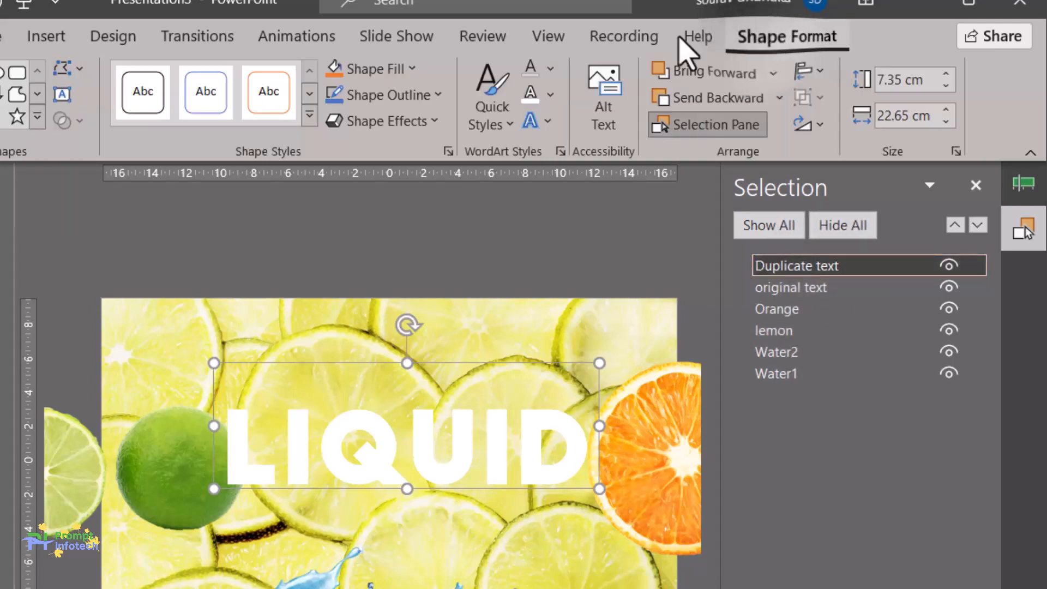
left_click(550, 68)
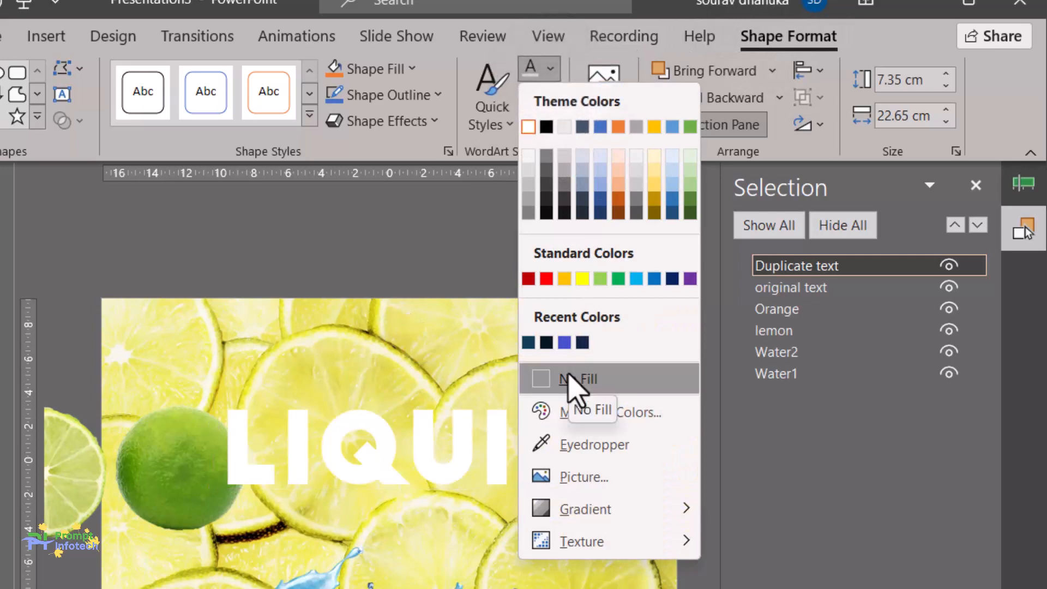
left_click(570, 379)
left_click(552, 95)
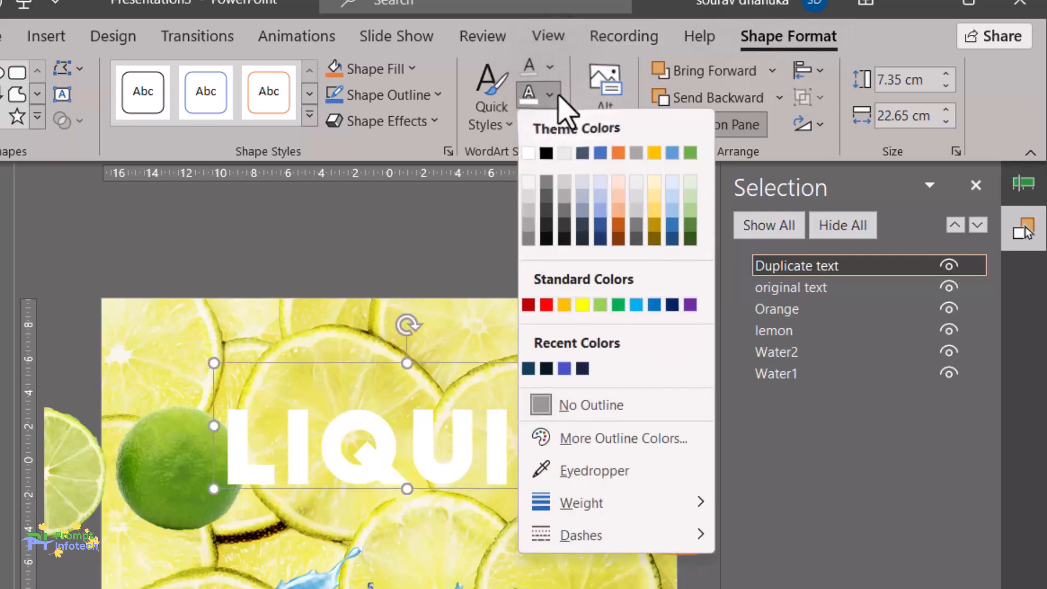
left_click(530, 154)
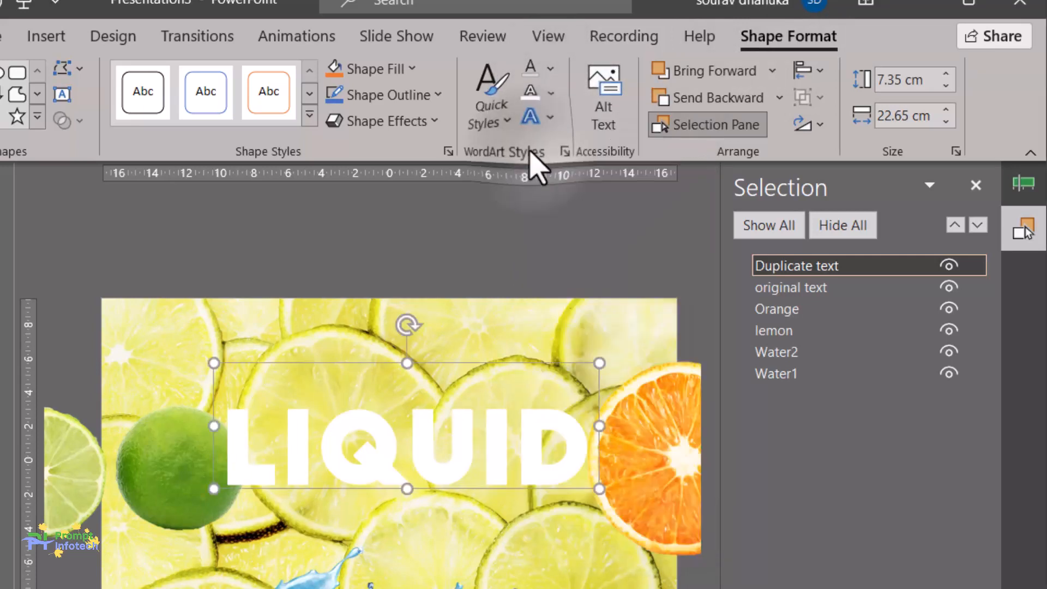
left_click(551, 95)
mouse_move(655, 504)
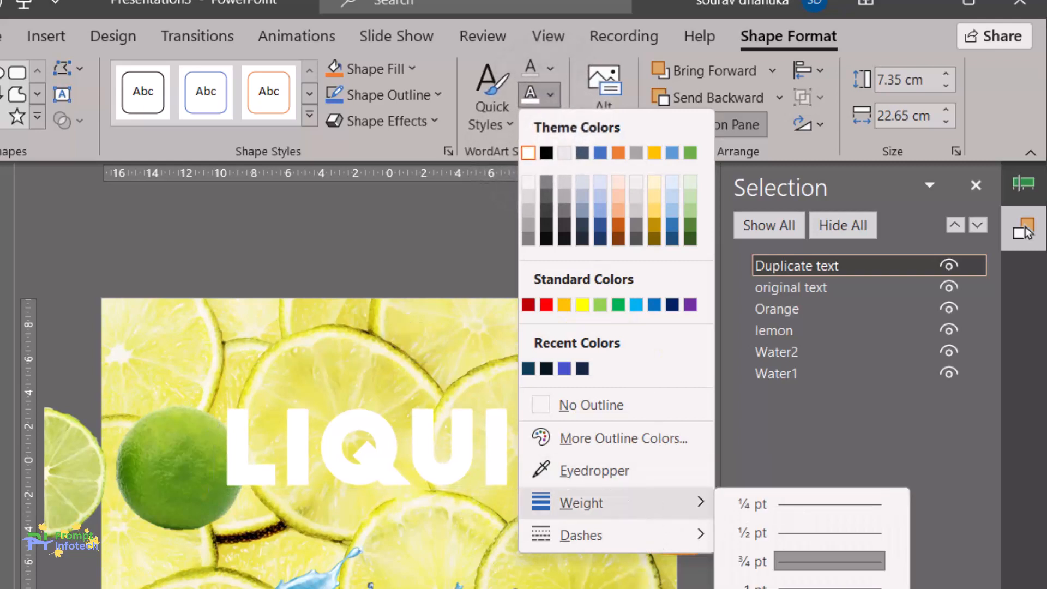
left_click(829, 587)
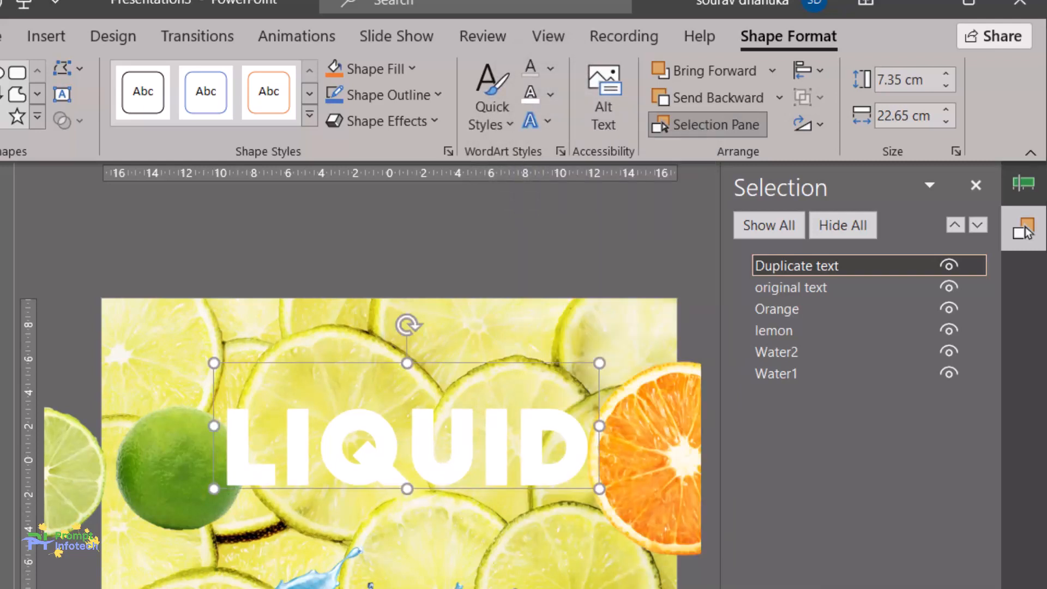
- Place the original text directly below lemon in the stacking order and preview the slide's animations
left_click_drag(812, 291, 814, 345)
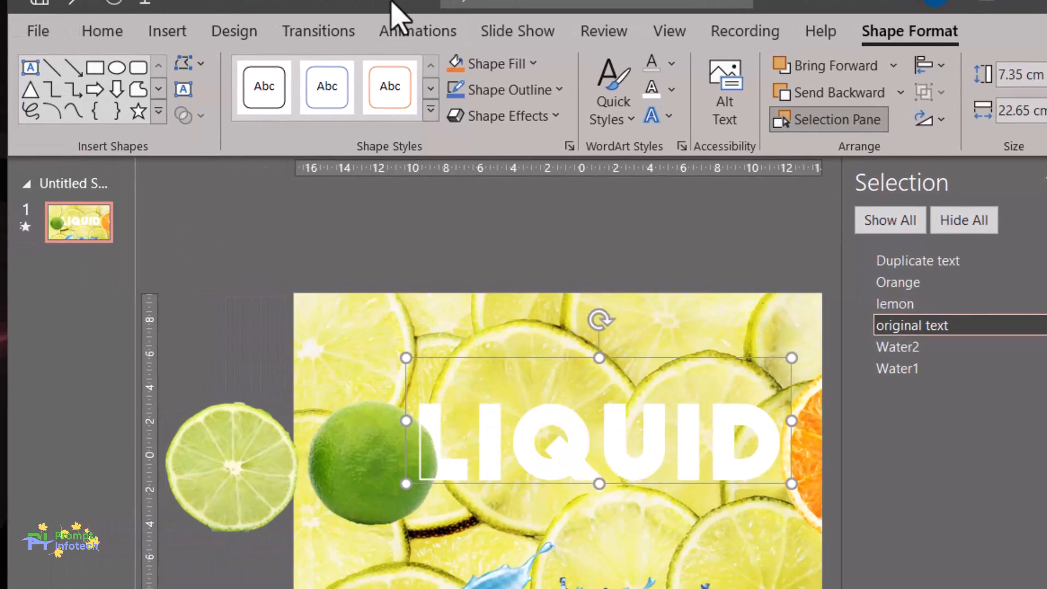
left_click(406, 31)
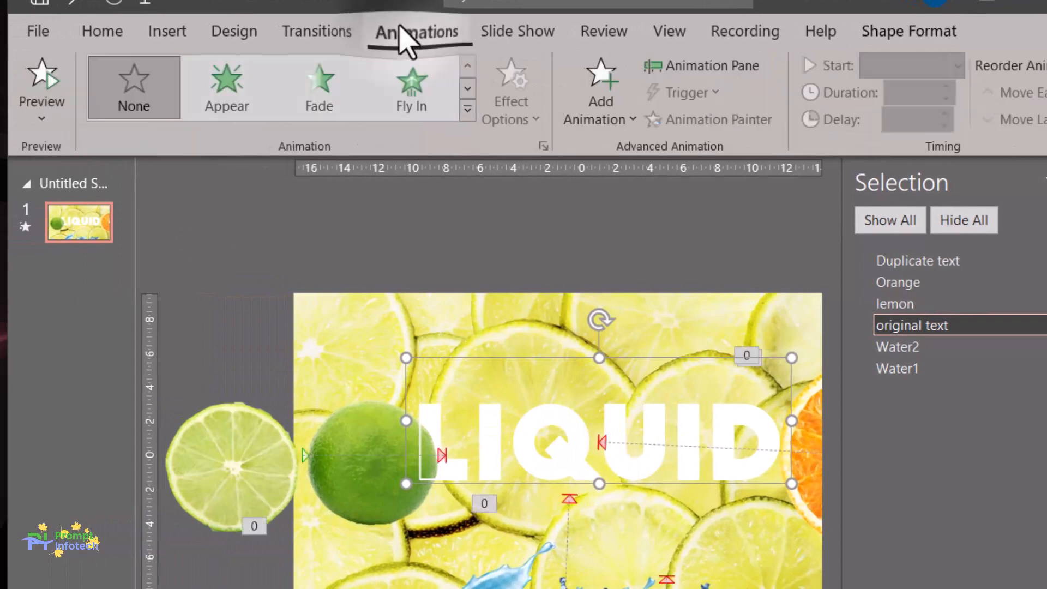
left_click(46, 105)
left_click(50, 159)
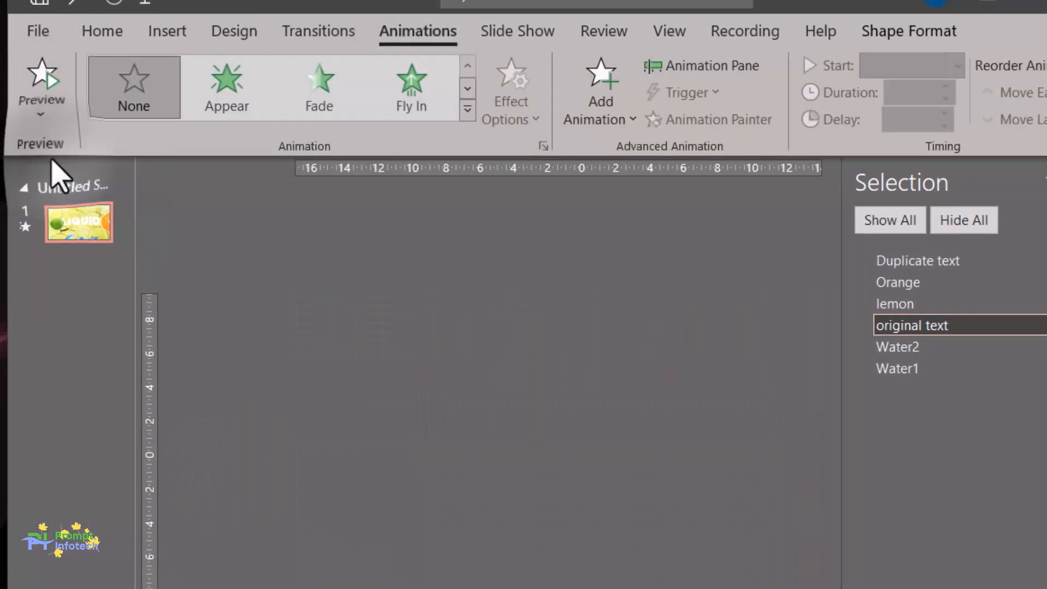